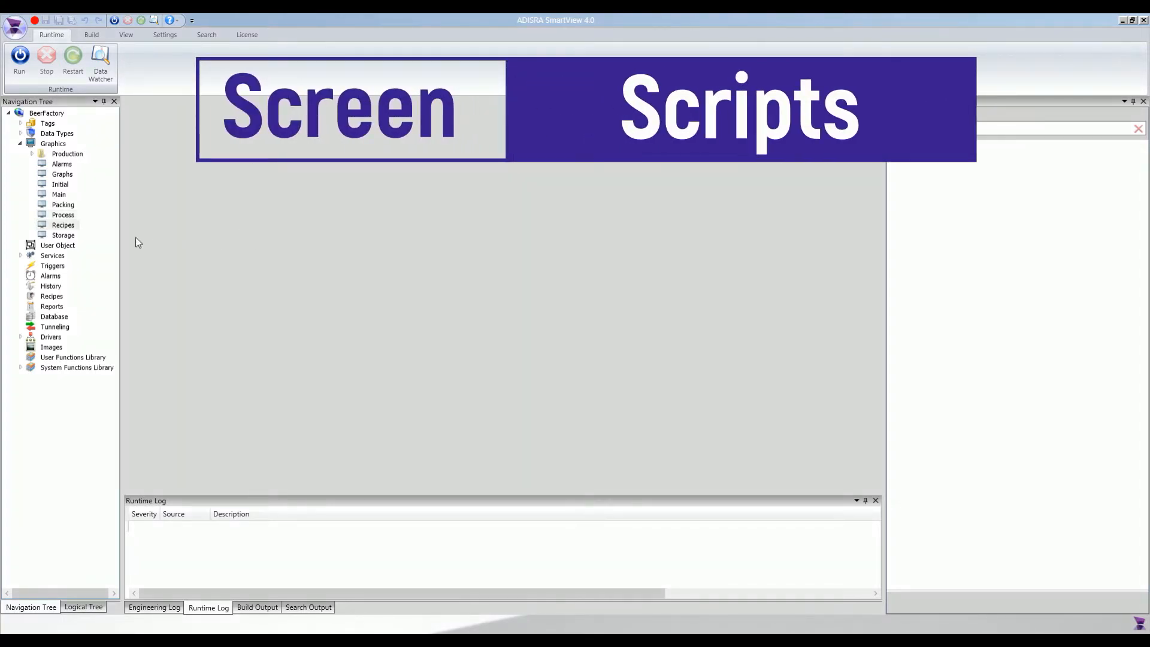
# Open the Recipes graphic and show its script editor at the On Open script
pyautogui.doubleClick(63, 226)
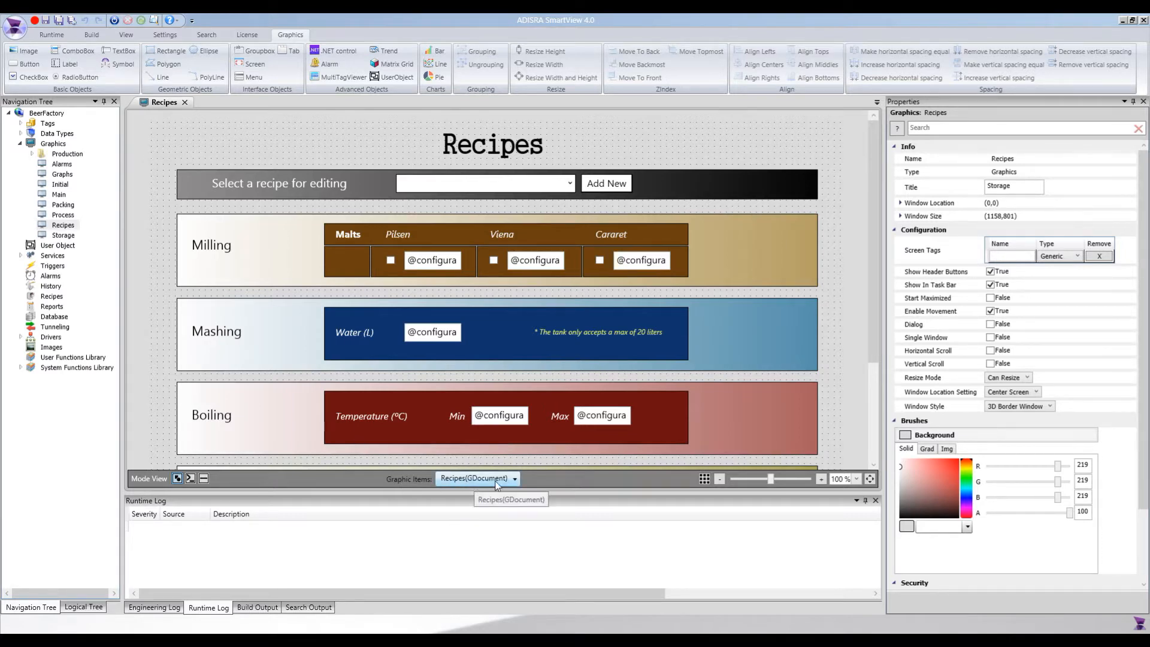
pyautogui.click(204, 478)
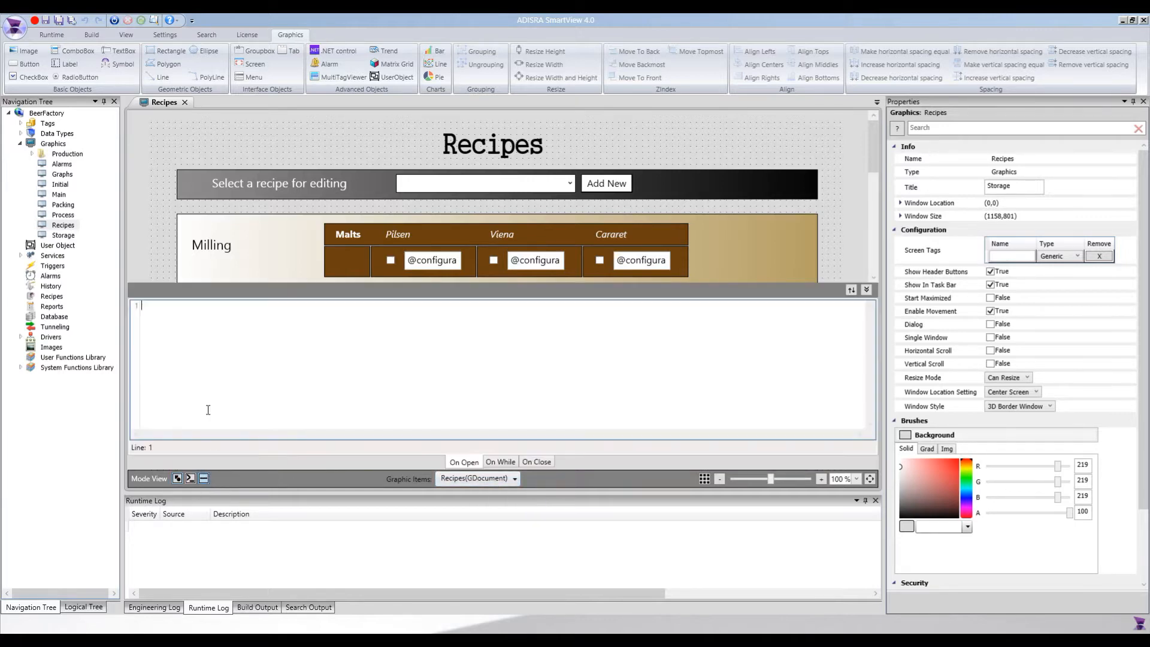
pyautogui.click(267, 341)
# Look at the Recipes screen's On While and On Close scripts and return to On Open
pyautogui.click(494, 464)
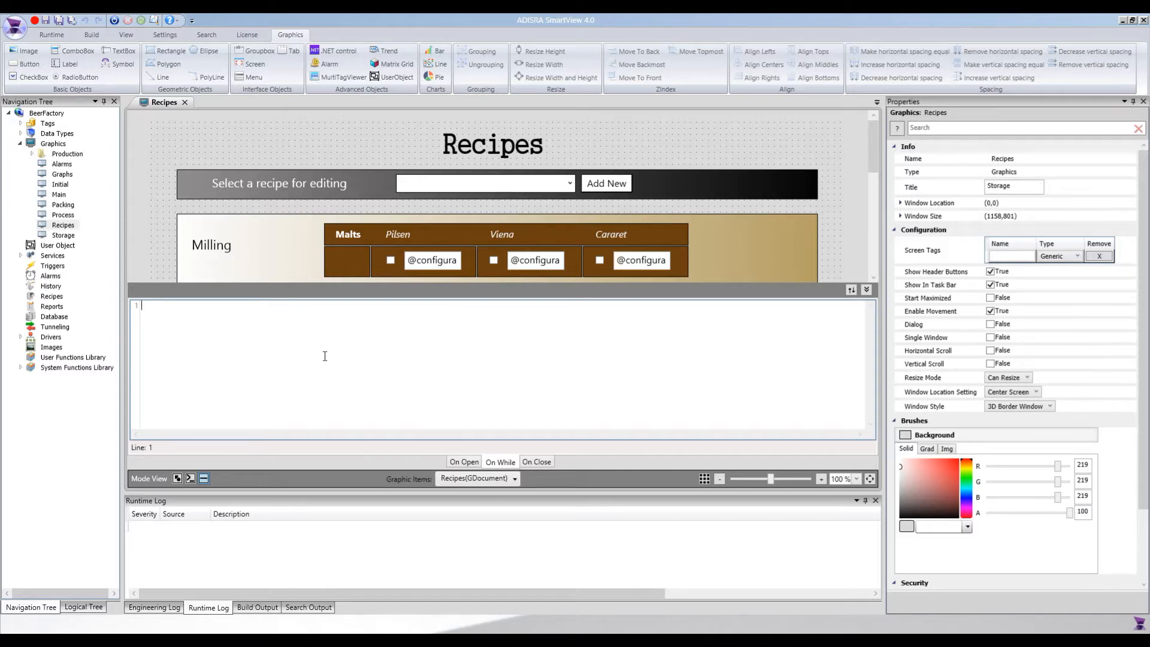
pyautogui.click(537, 463)
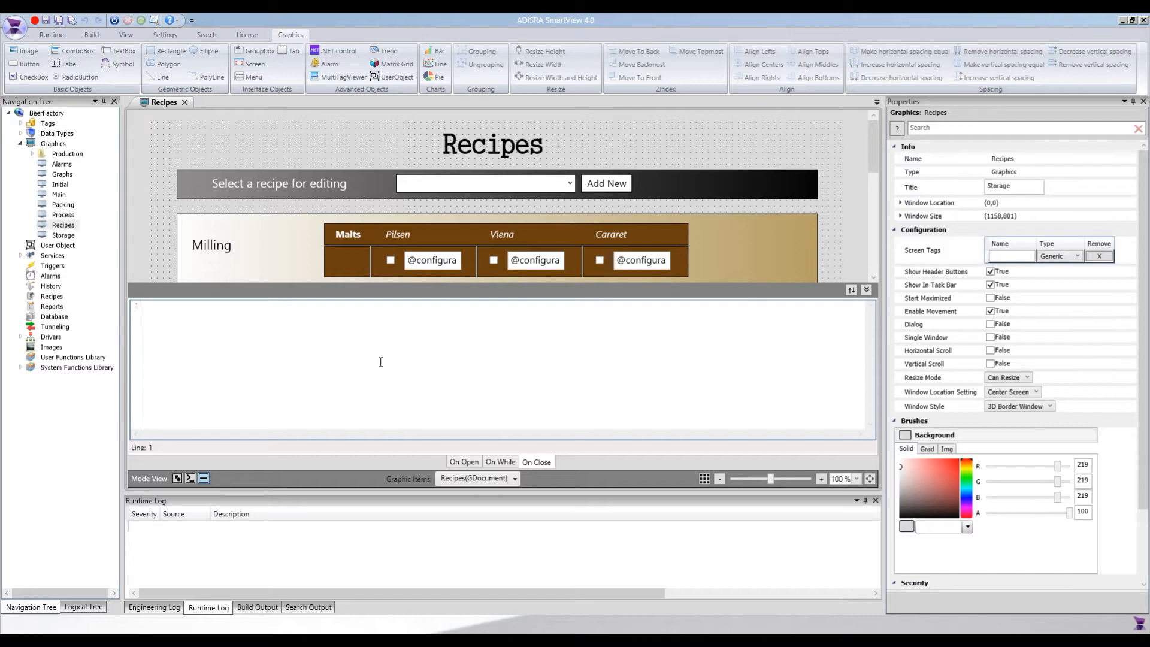
pyautogui.click(466, 462)
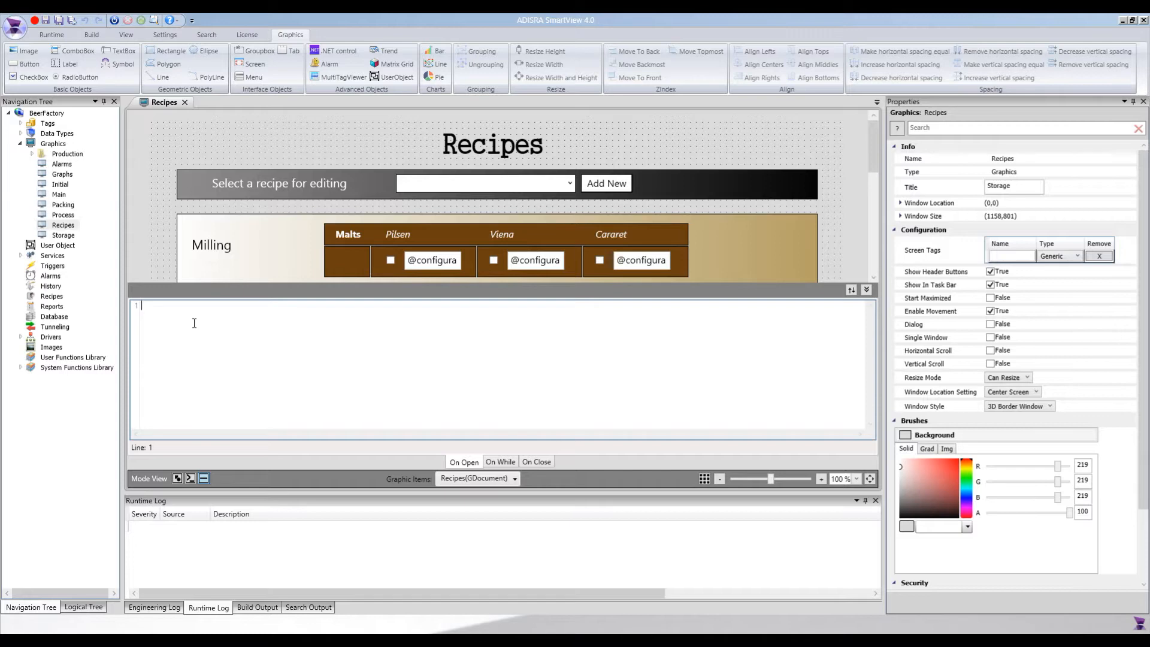
pyautogui.write('int type;')
pyautogui.press('Return')
pyautogui.write('@')
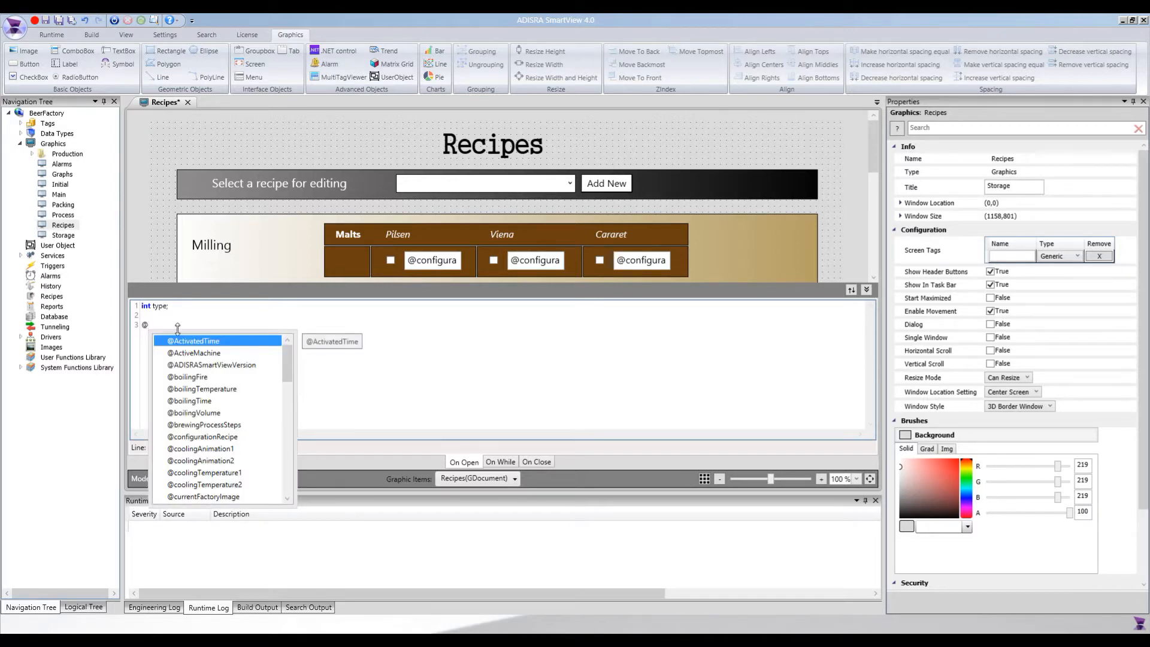
pyautogui.moveTo(290, 357); pyautogui.dragTo(290, 479)
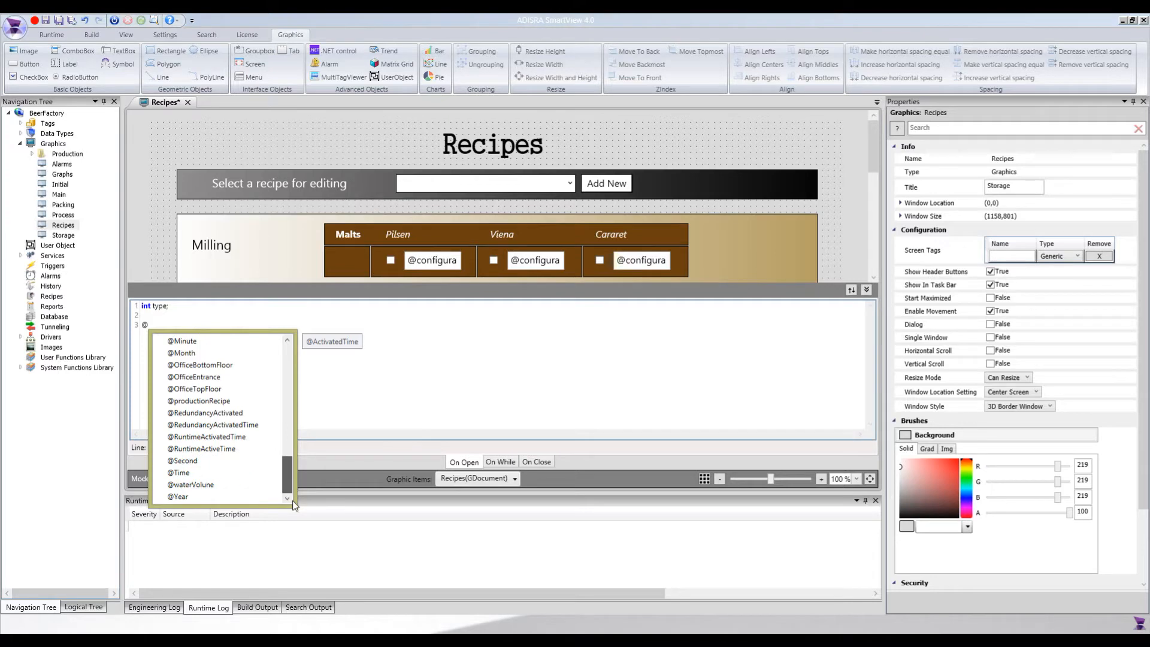
pyautogui.doubleClick(182, 461)
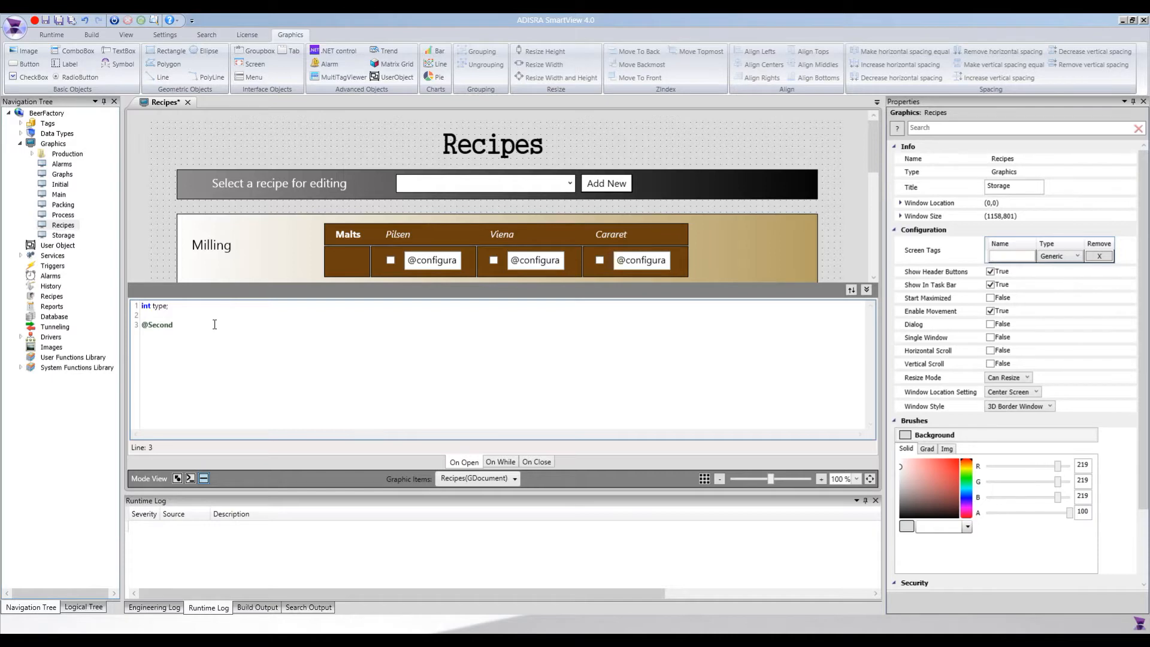
pyautogui.hotkey('ctrl', 'shift', 'Left')
pyautogui.write('con')
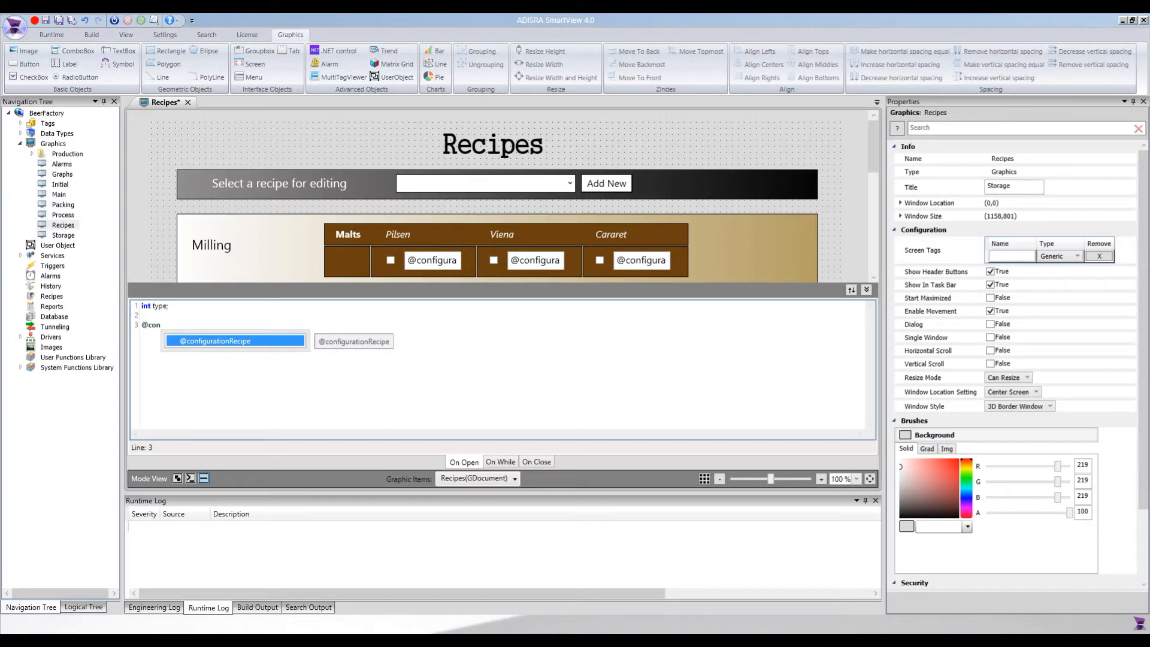
pyautogui.press('Return')
pyautogui.write('.')
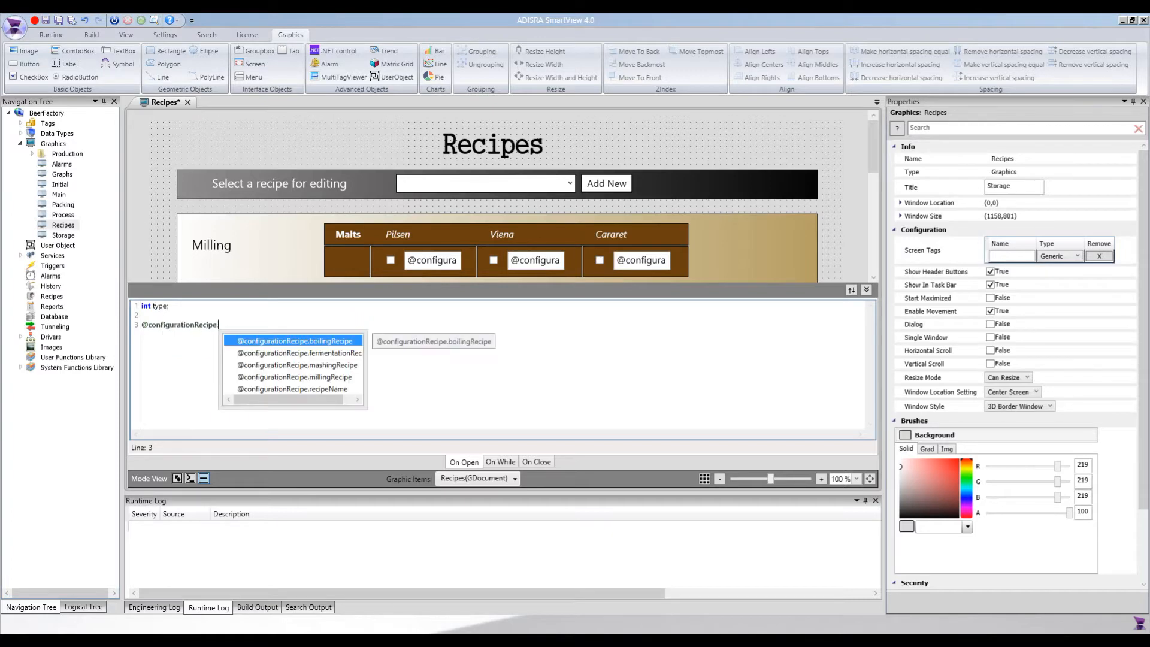
pyautogui.press('Return')
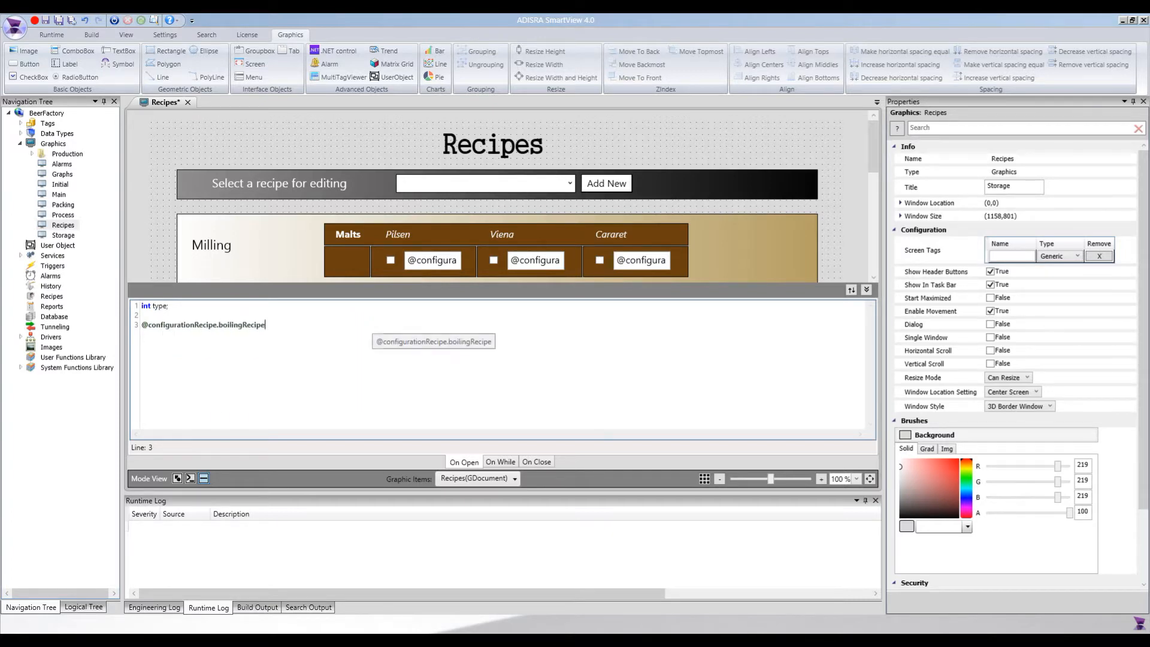
pyautogui.write('.MaxTemperature')
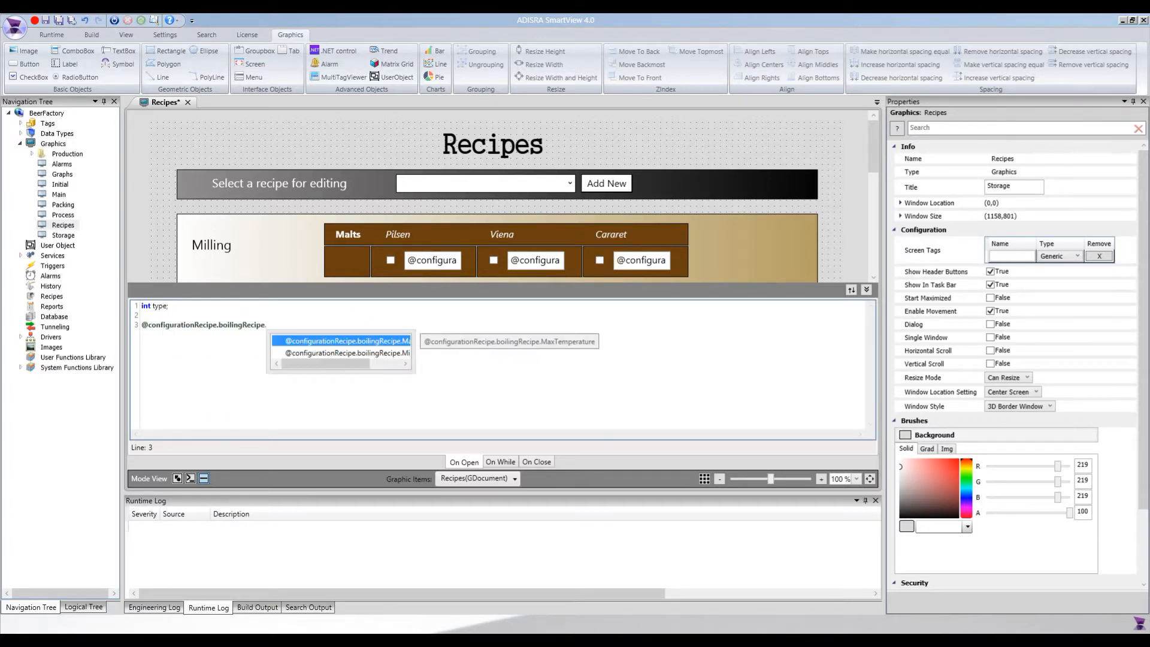
pyautogui.press('Return')
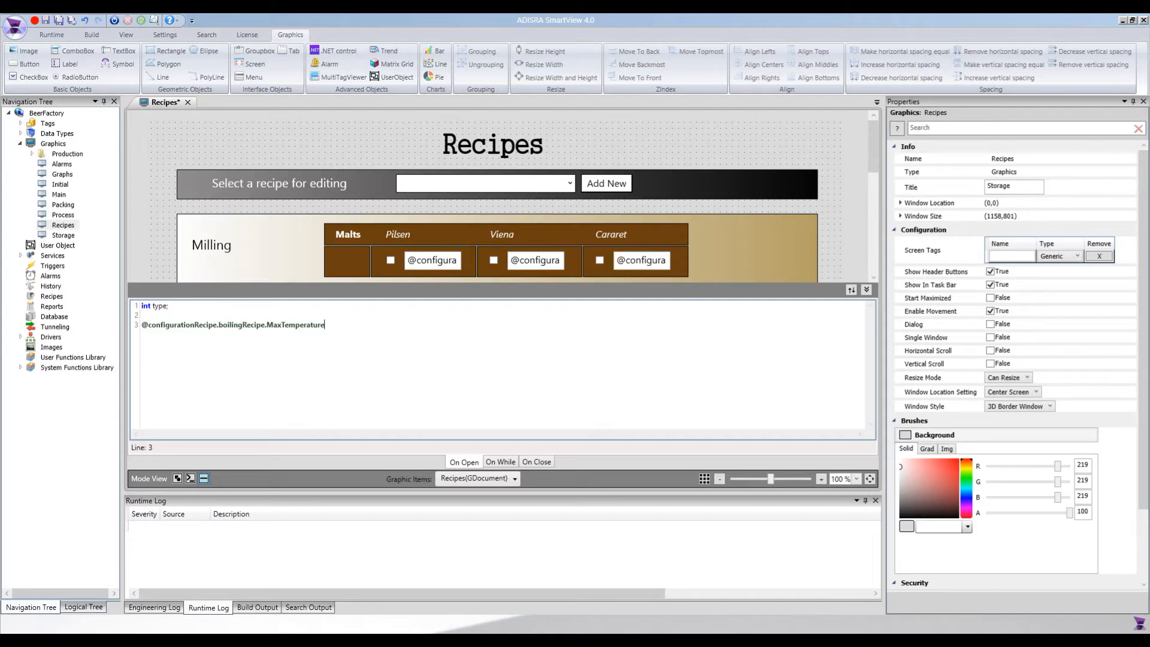
pyautogui.hotkey('shift', 'Home')
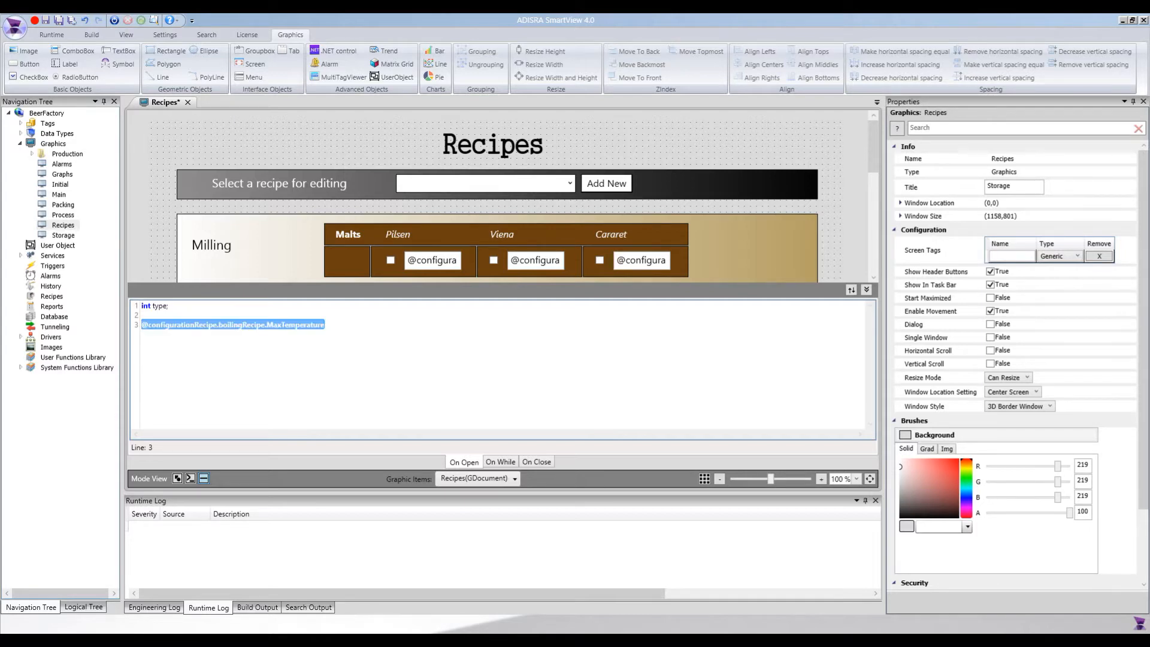
pyautogui.press('Delete')
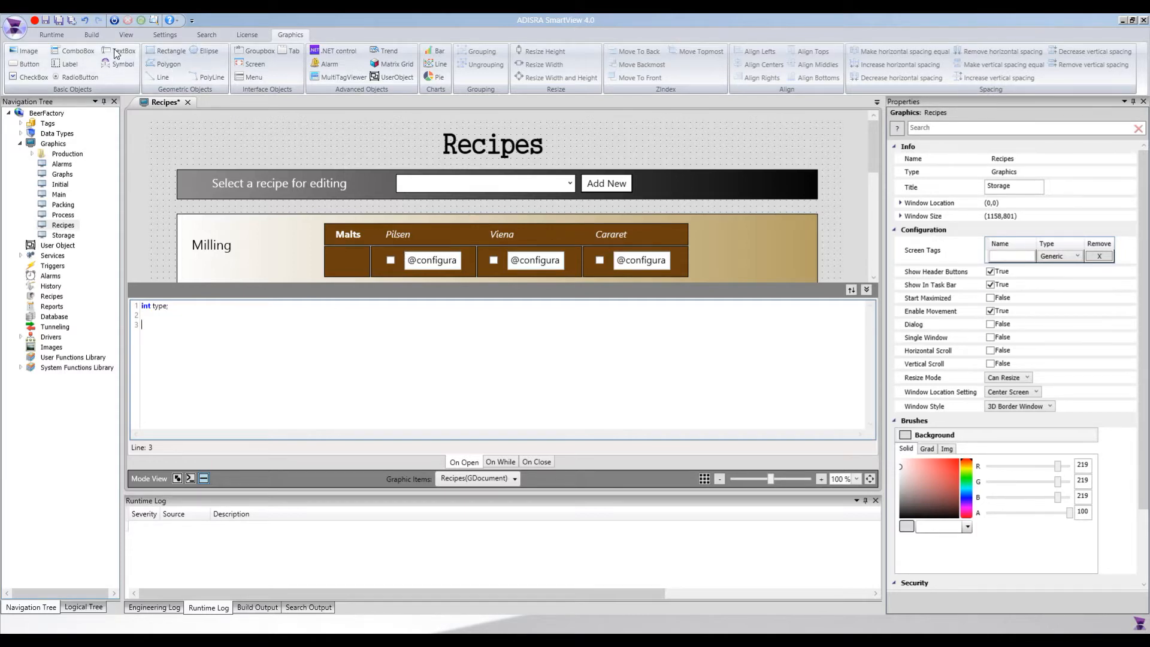
# Draw a text box about 95 by 36 above the recipe selection bar and name it test
pyautogui.moveTo(234, 134); pyautogui.dragTo(294, 160)
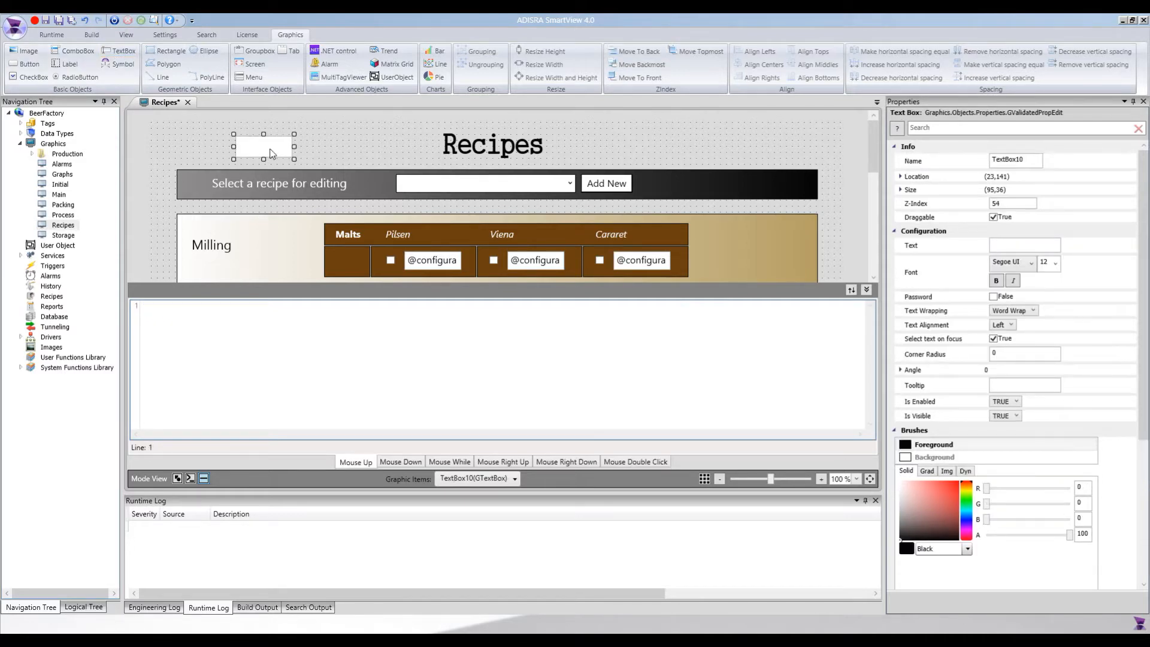
pyautogui.click(151, 168)
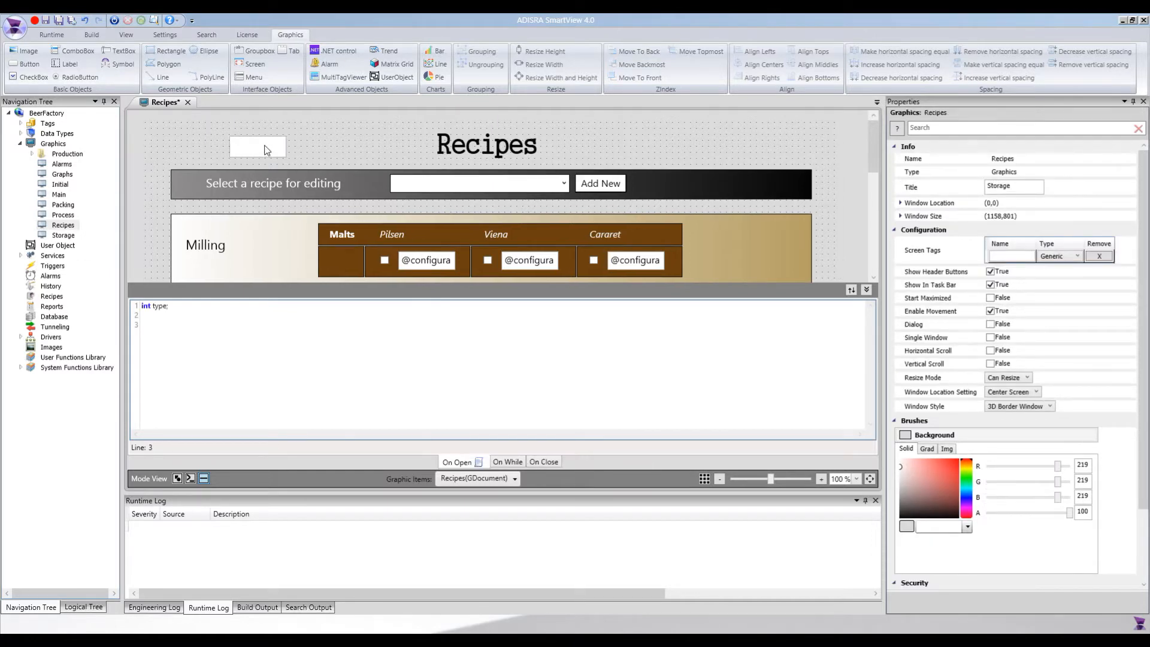
pyautogui.click(243, 154)
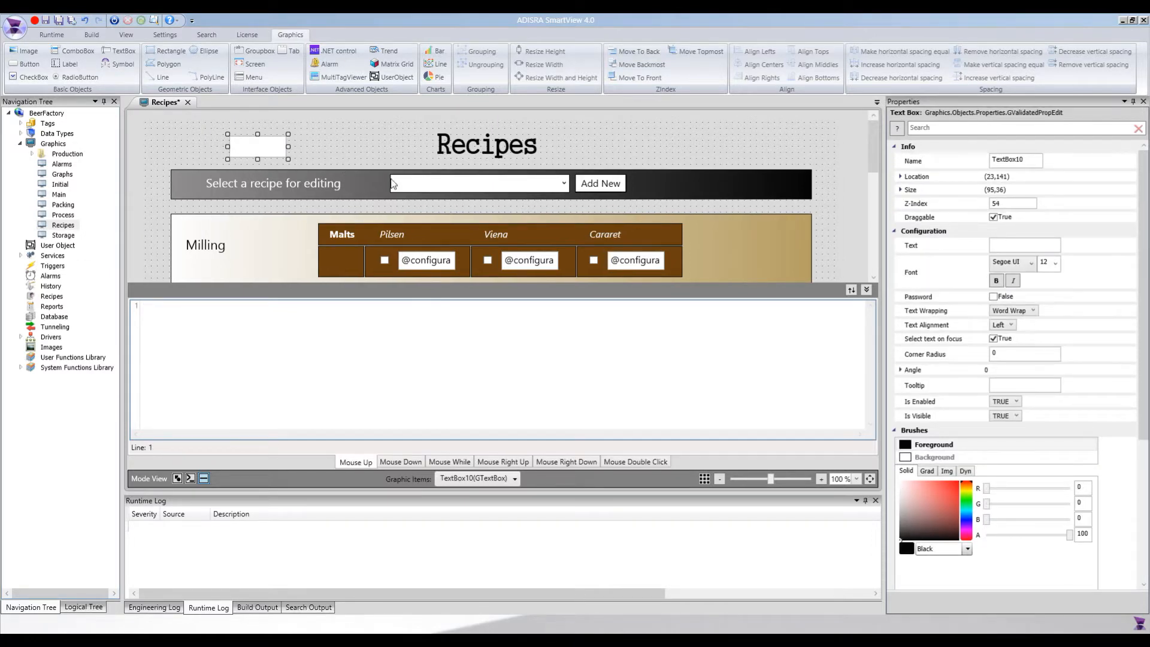
pyautogui.click(1018, 160)
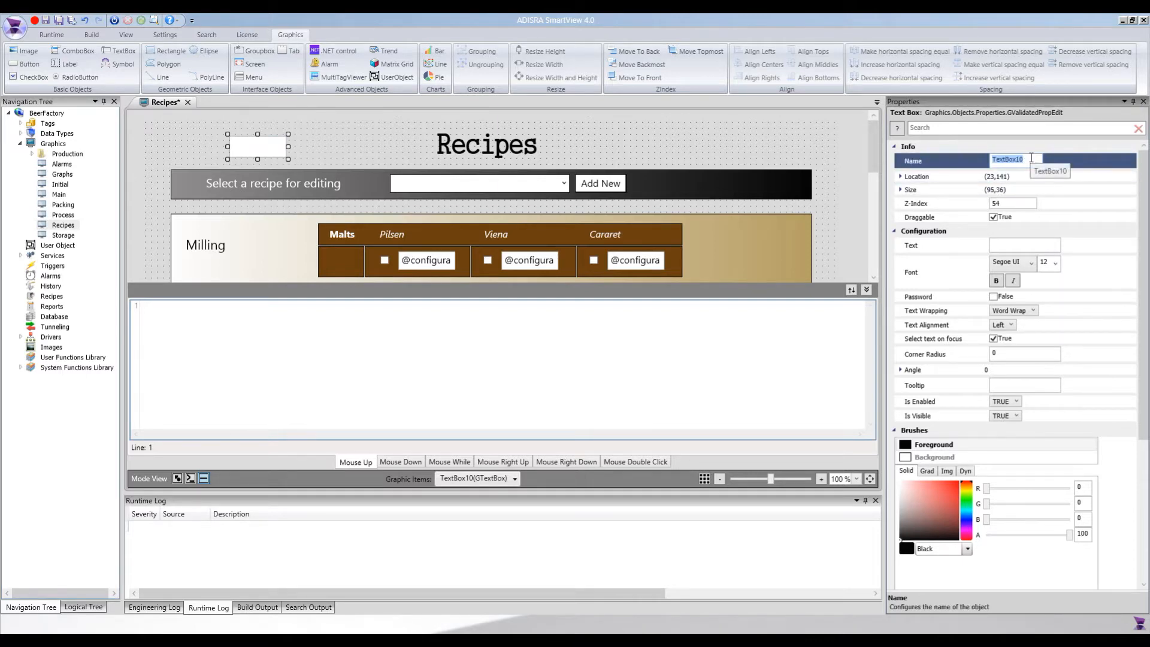
pyautogui.write('test')
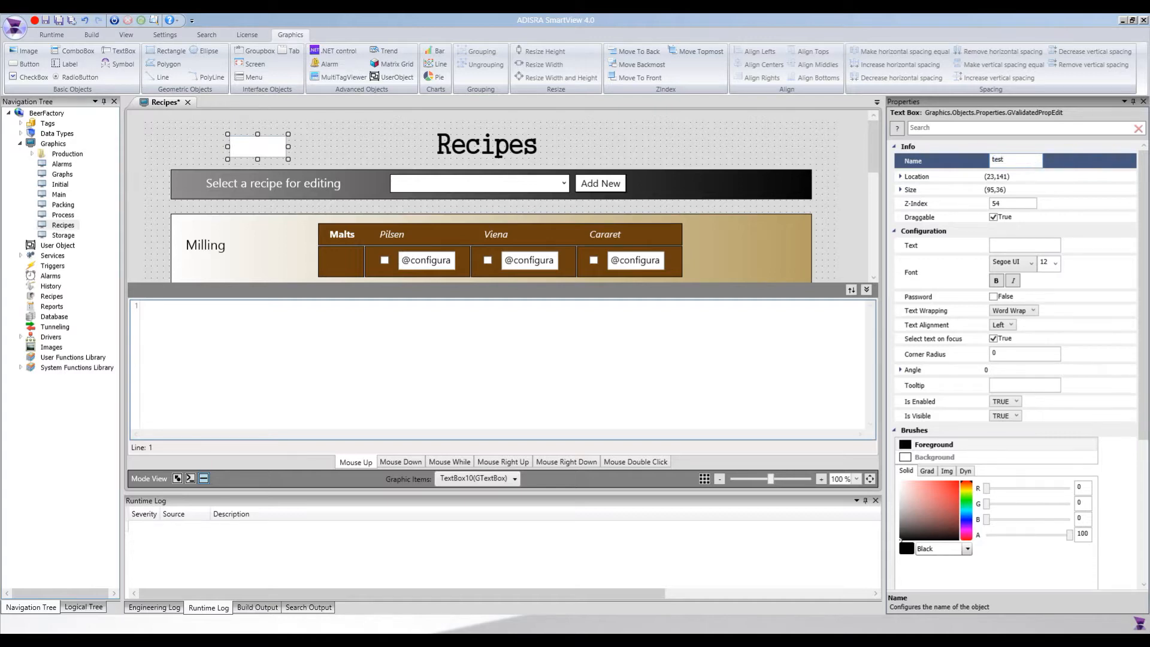
pyautogui.click(166, 145)
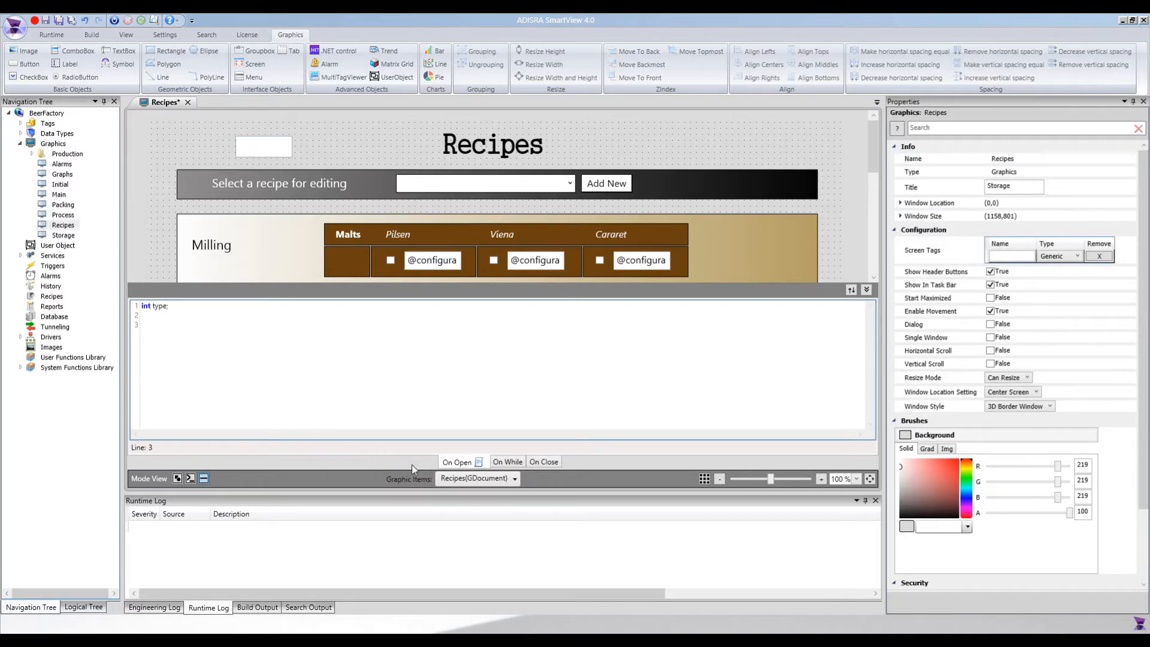
# Enter test.Text in the Recipes screen's On Open script, and clear the whole script
pyautogui.write('test.Text')
pyautogui.moveTo(169, 324); pyautogui.dragTo(143, 324)
pyautogui.click(191, 325)
pyautogui.hotkey('ctrl', 'a')
pyautogui.press('Delete')
pyautogui.click(604, 184)
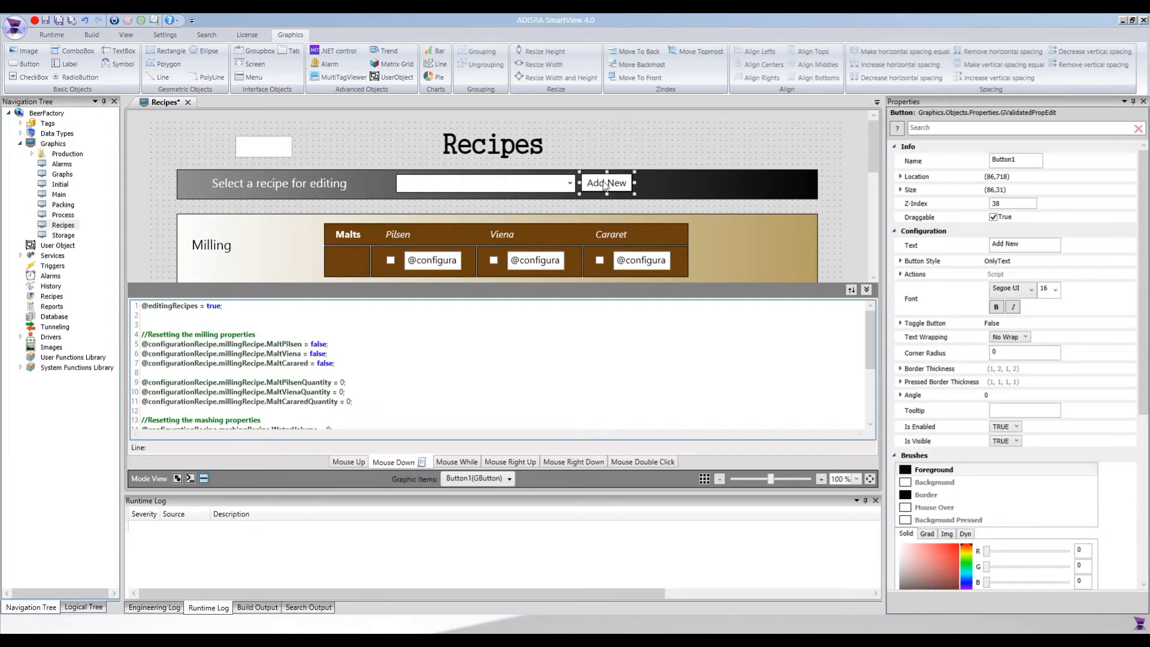
pyautogui.click(247, 311)
pyautogui.doubleClick(170, 306)
pyautogui.moveTo(223, 306); pyautogui.dragTo(148, 306)
pyautogui.click(163, 314)
pyautogui.doubleClick(173, 306)
pyautogui.click(224, 307)
# Examine the milling, mashing, boiling and fermentation reset lines in the Add New button's Mouse Down script
pyautogui.moveTo(311, 344); pyautogui.dragTo(324, 365)
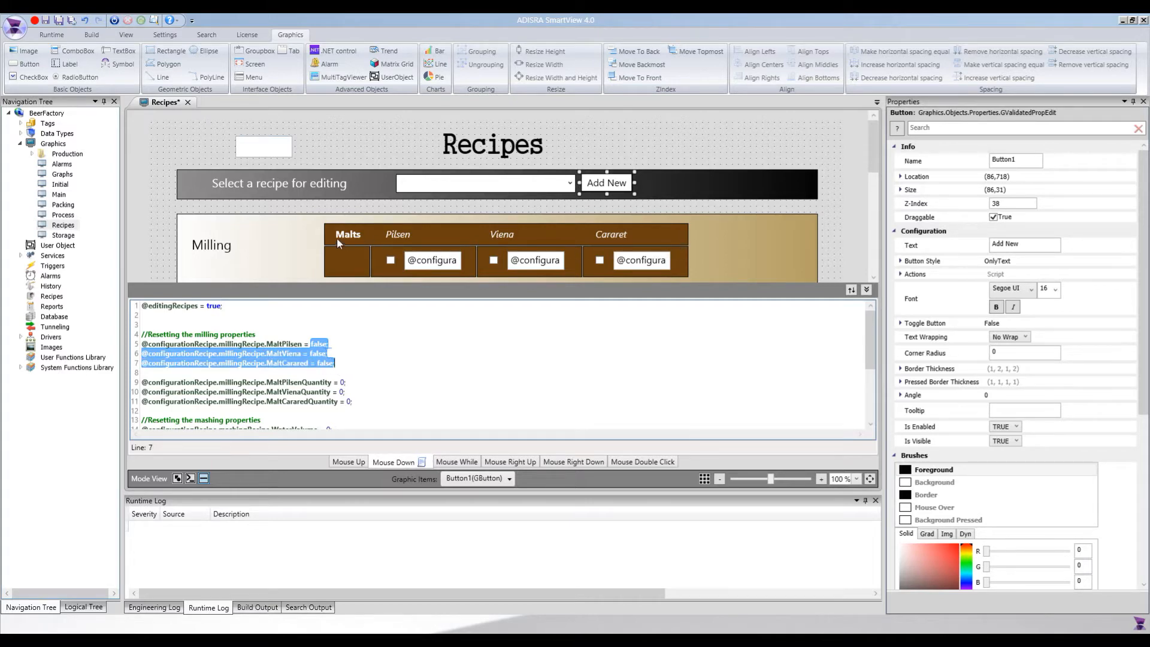
pyautogui.click(341, 356)
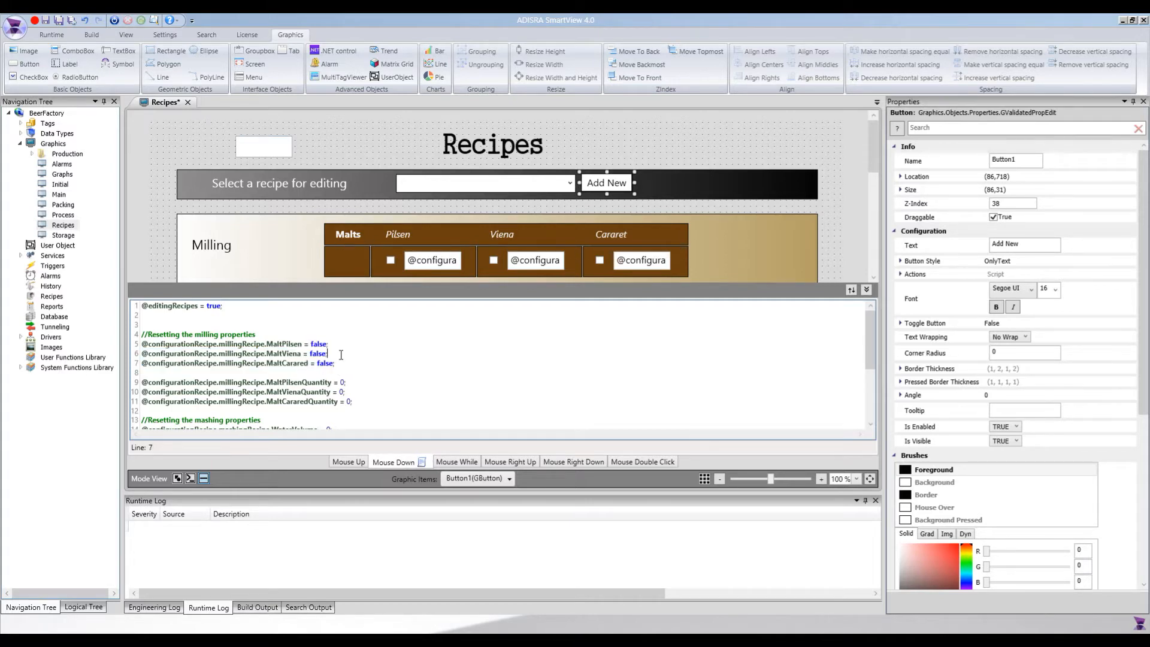
pyautogui.doubleClick(281, 344)
pyautogui.doubleClick(308, 382)
pyautogui.click(342, 382)
pyautogui.scroll(-4, 347, 383)
pyautogui.click(352, 383)
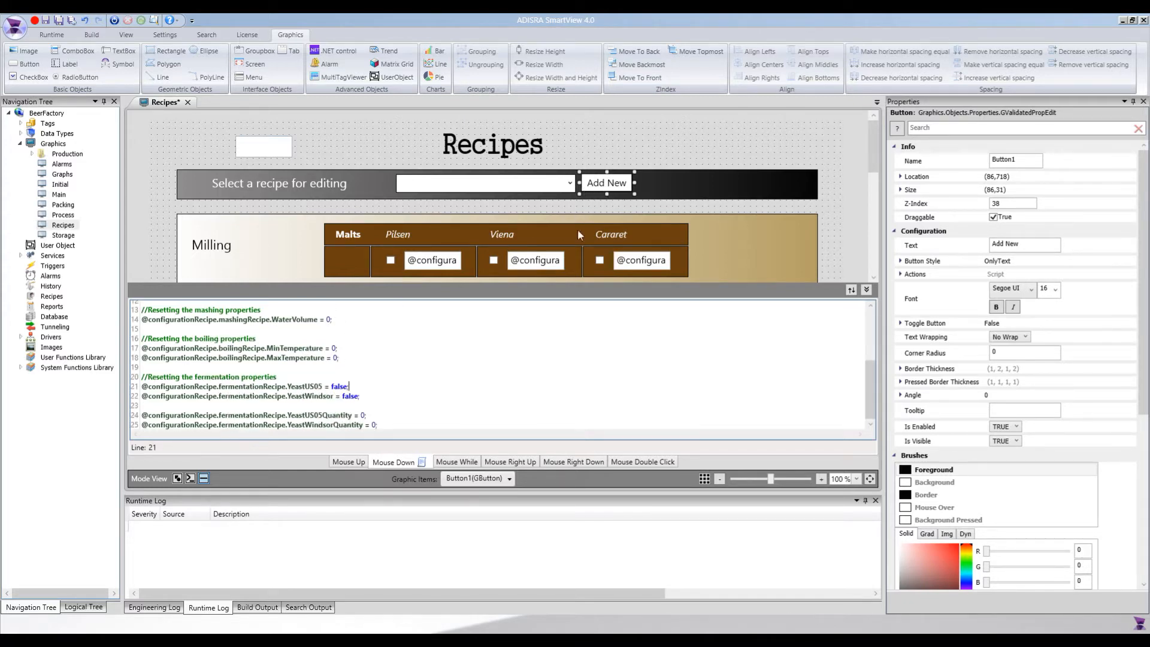
# Enlarge the Recipes canvas by shrinking the script area, and look through the screen down to the Save and Delete buttons
pyautogui.click(744, 271)
pyautogui.scroll(-1, 745, 272)
pyautogui.moveTo(718, 286); pyautogui.dragTo(718, 353)
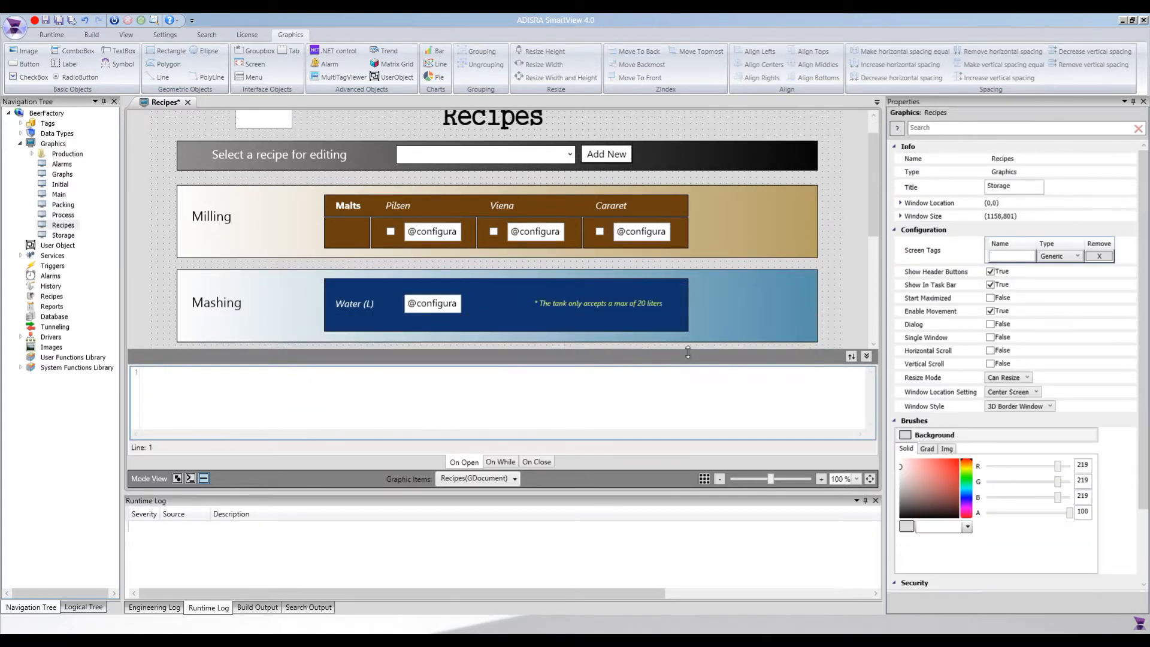
pyautogui.scroll(-6, 860, 293)
pyautogui.scroll(-3, 860, 289)
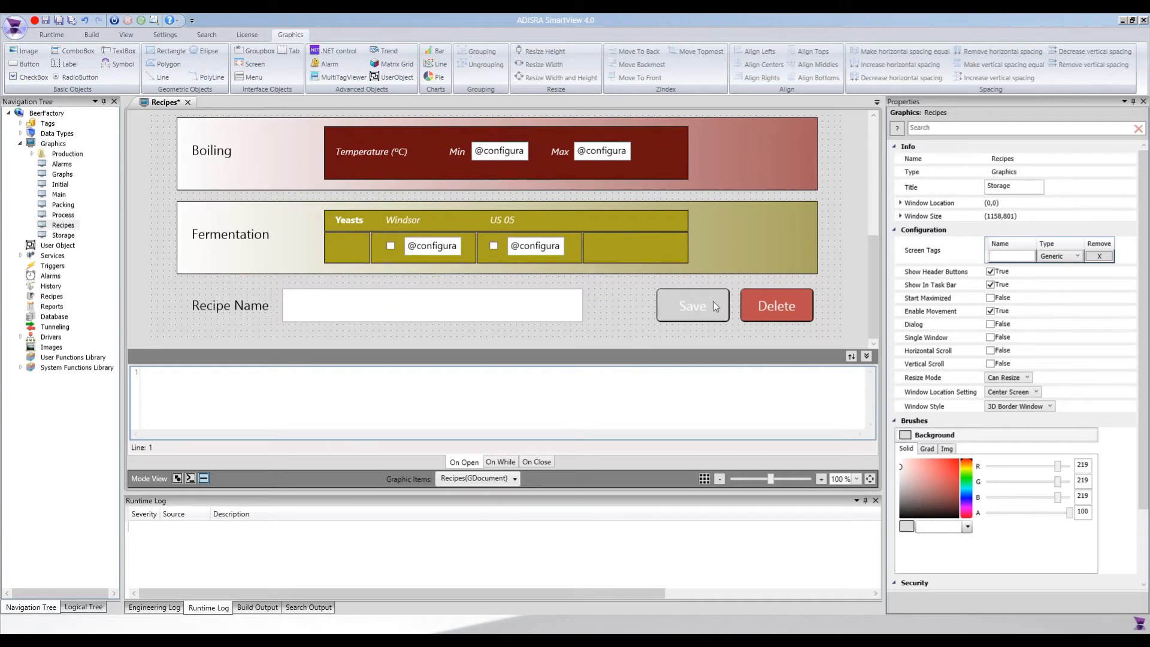
pyautogui.scroll(10, 871, 251)
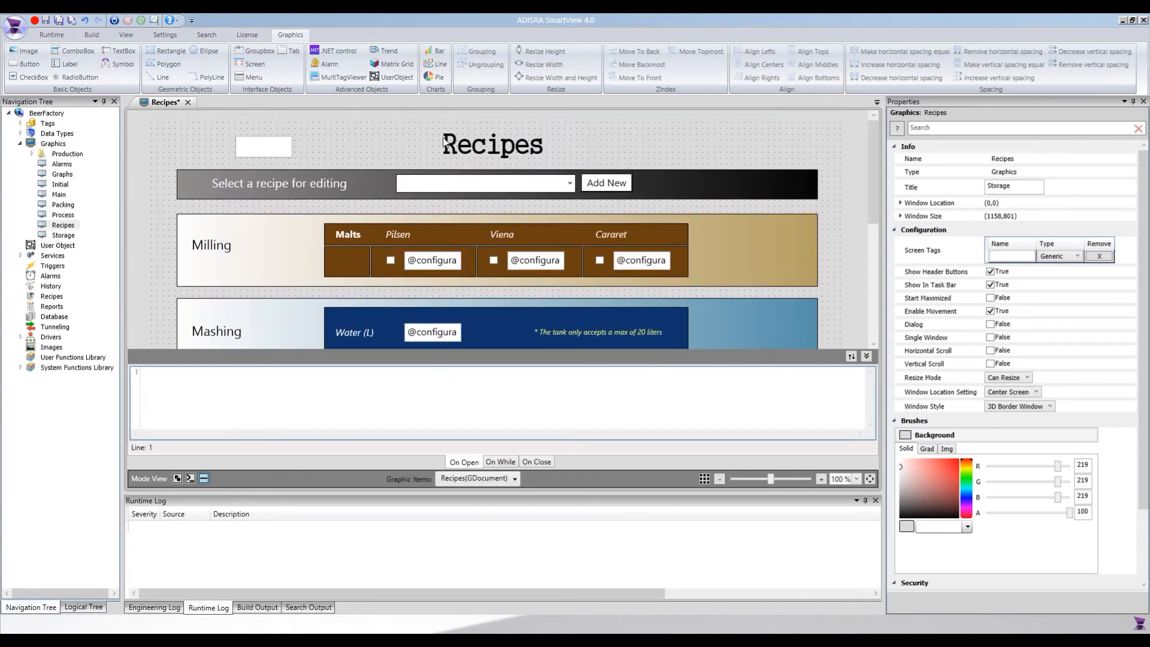
# Look at the script events available for the test text box, the recipe combo box and the Milling label
pyautogui.click(282, 149)
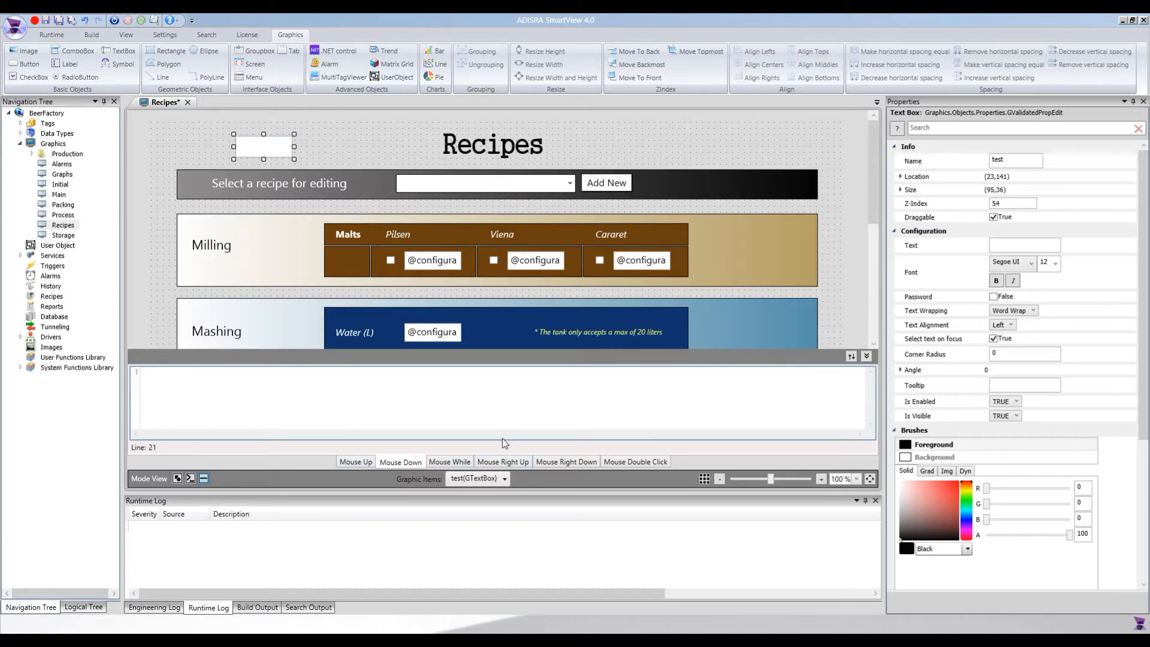
pyautogui.click(410, 185)
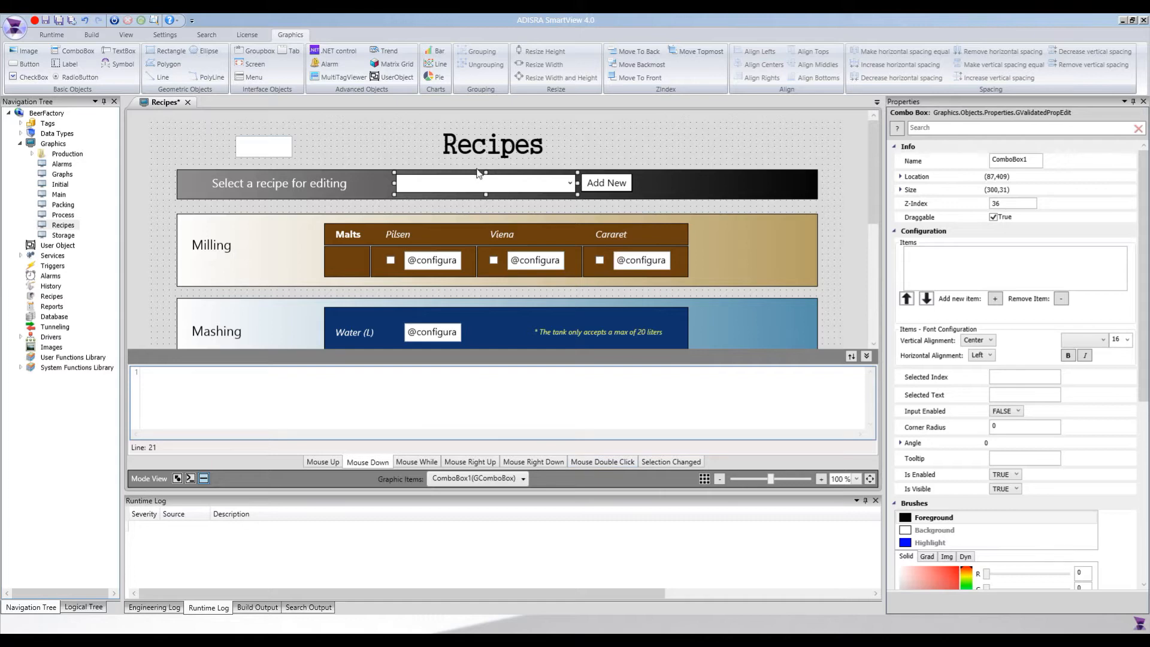
pyautogui.click(213, 247)
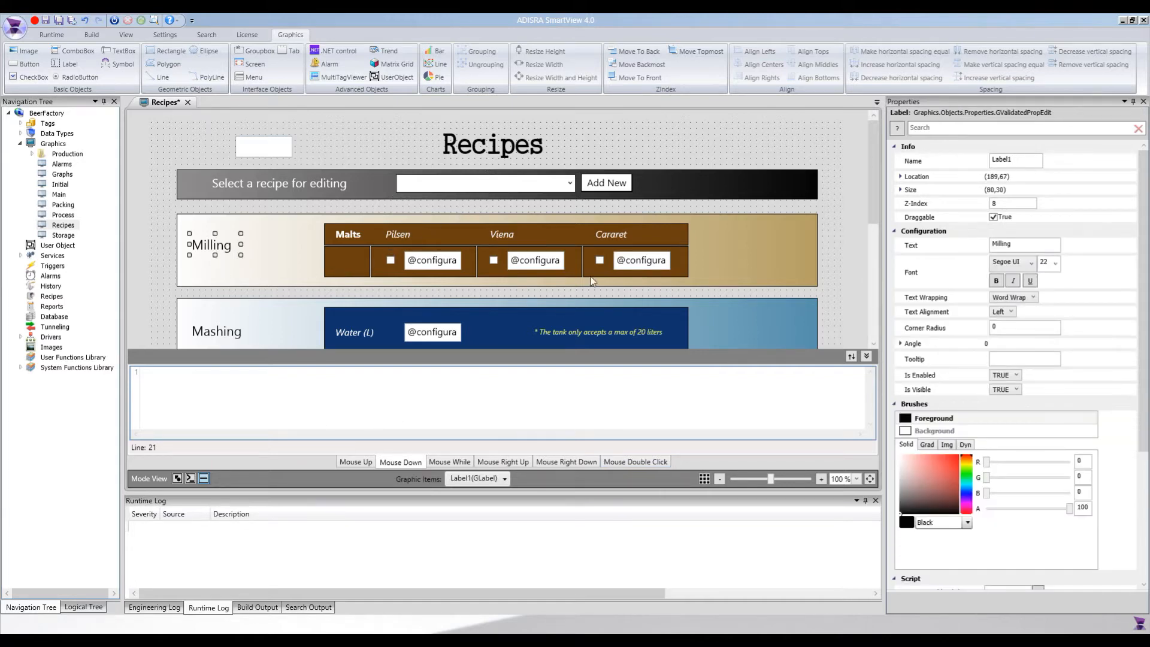
# Delete the test text box above the recipe selection bar
pyautogui.click(251, 149)
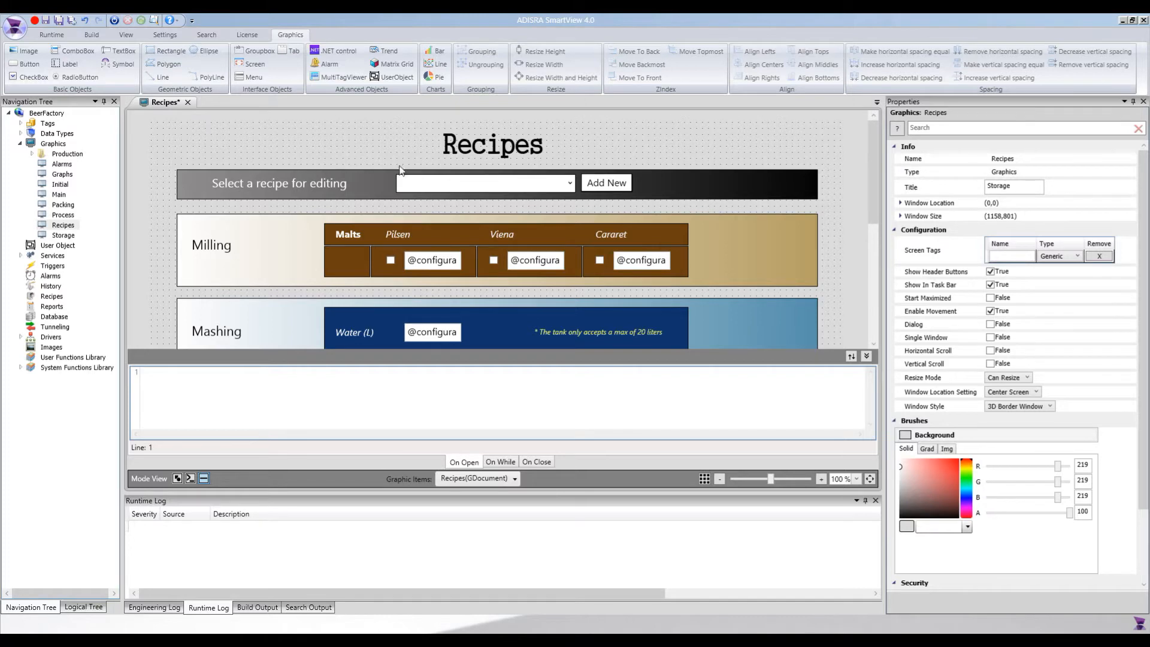
# Look at the properties and script events of the Save button and the Recipe Name text box
pyautogui.moveTo(872, 222); pyautogui.dragTo(871, 324)
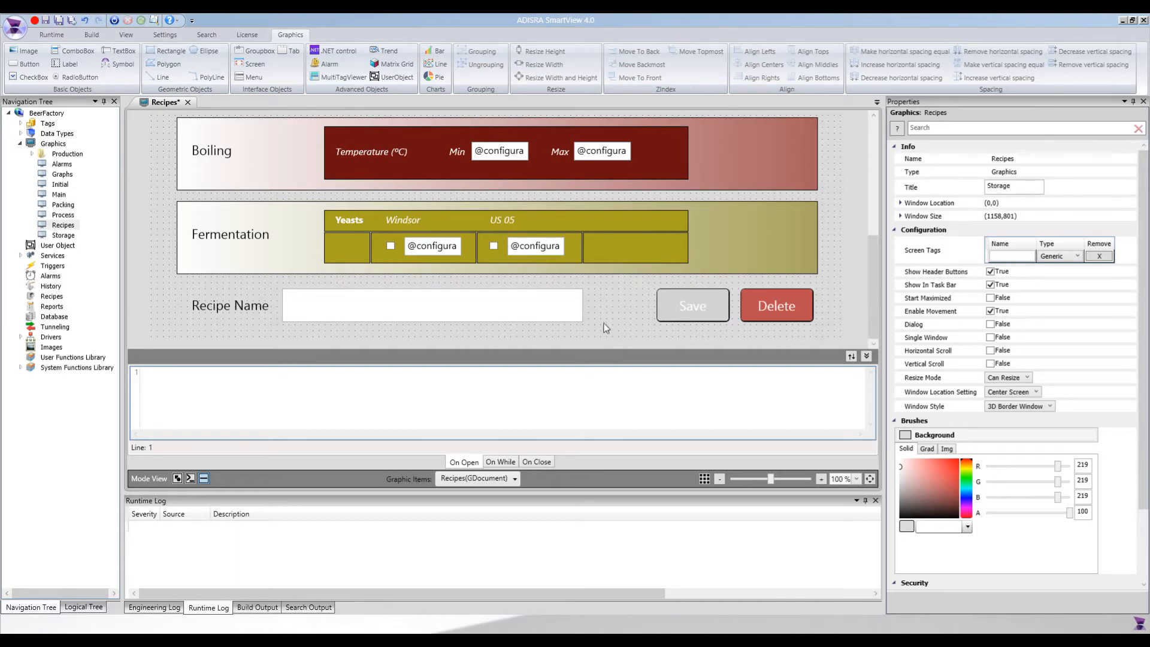
pyautogui.click(698, 298)
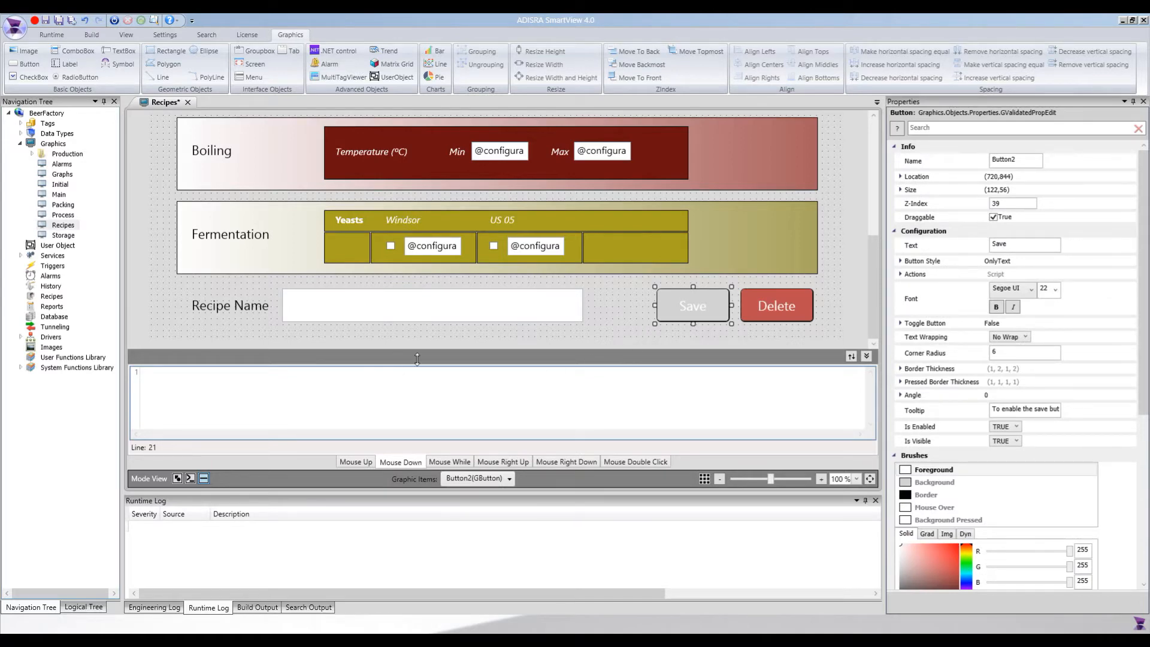
pyautogui.click(349, 308)
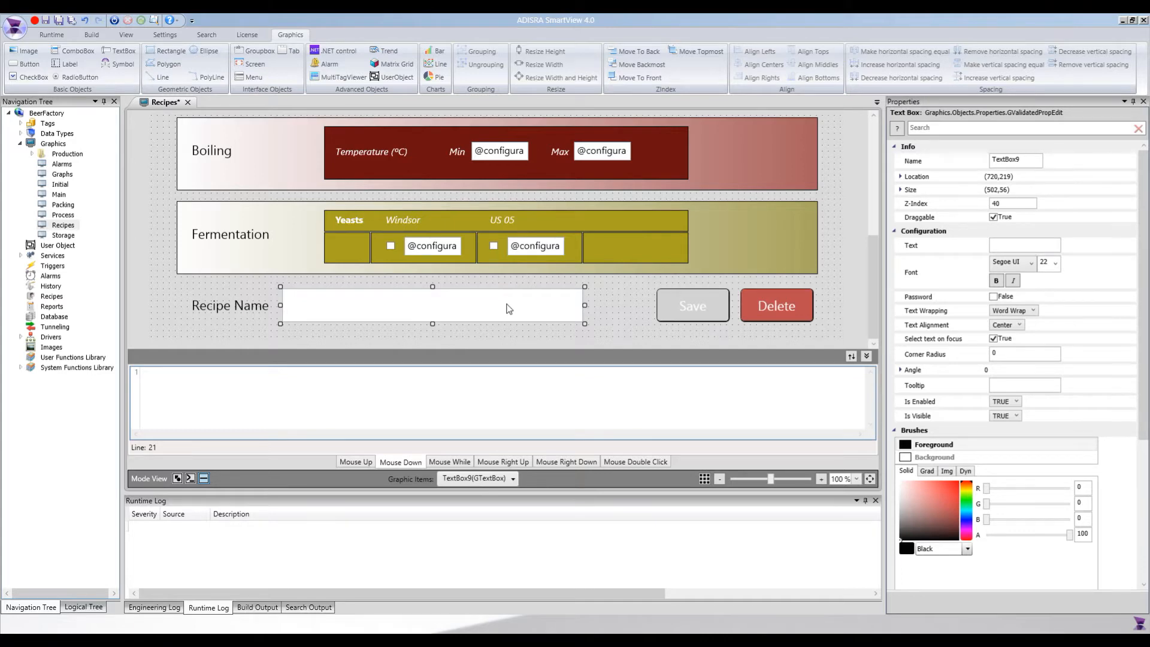
pyautogui.click(379, 375)
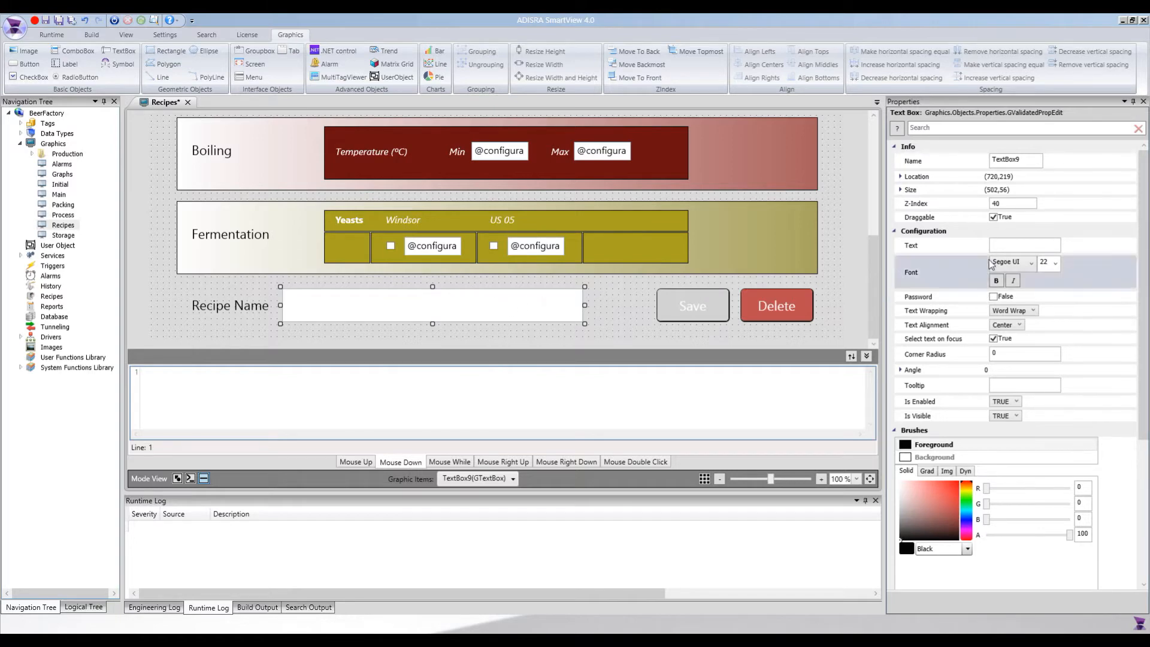
pyautogui.click(1027, 246)
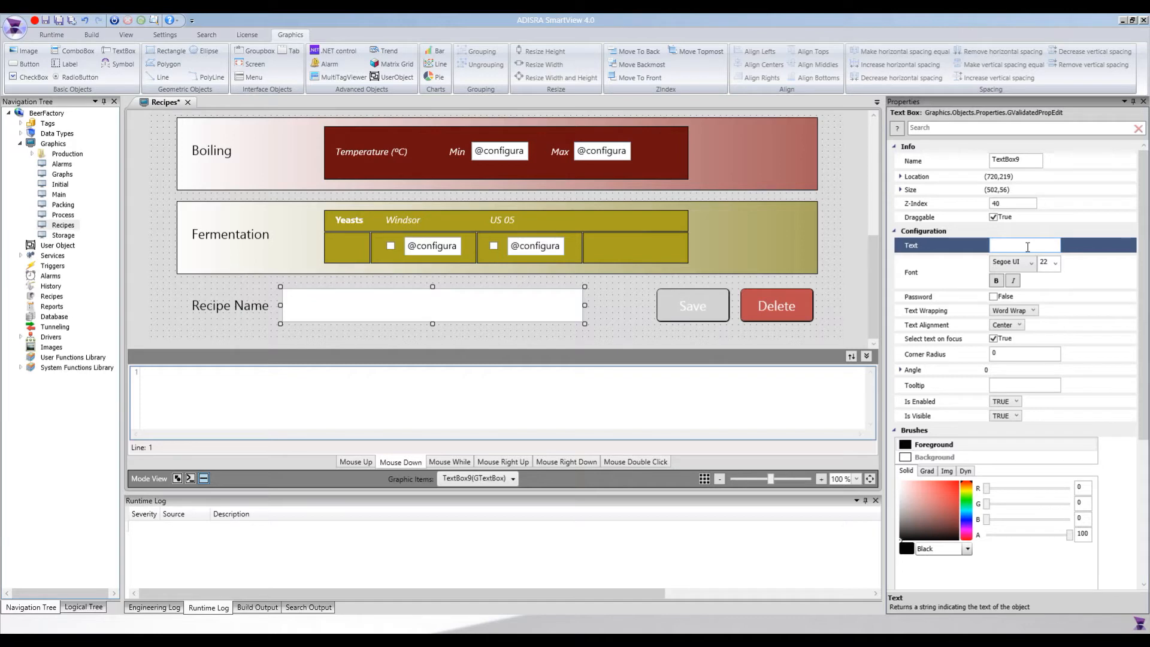
pyautogui.write('@configurationRecipe')
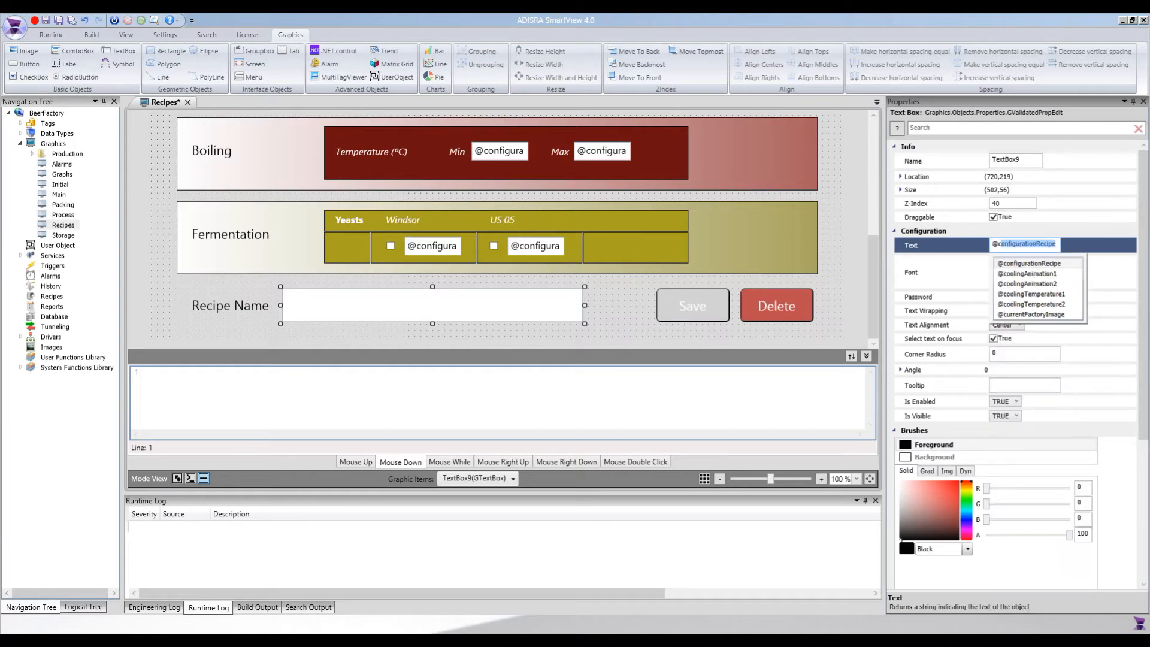
pyautogui.press('Right')
pyautogui.write('.')
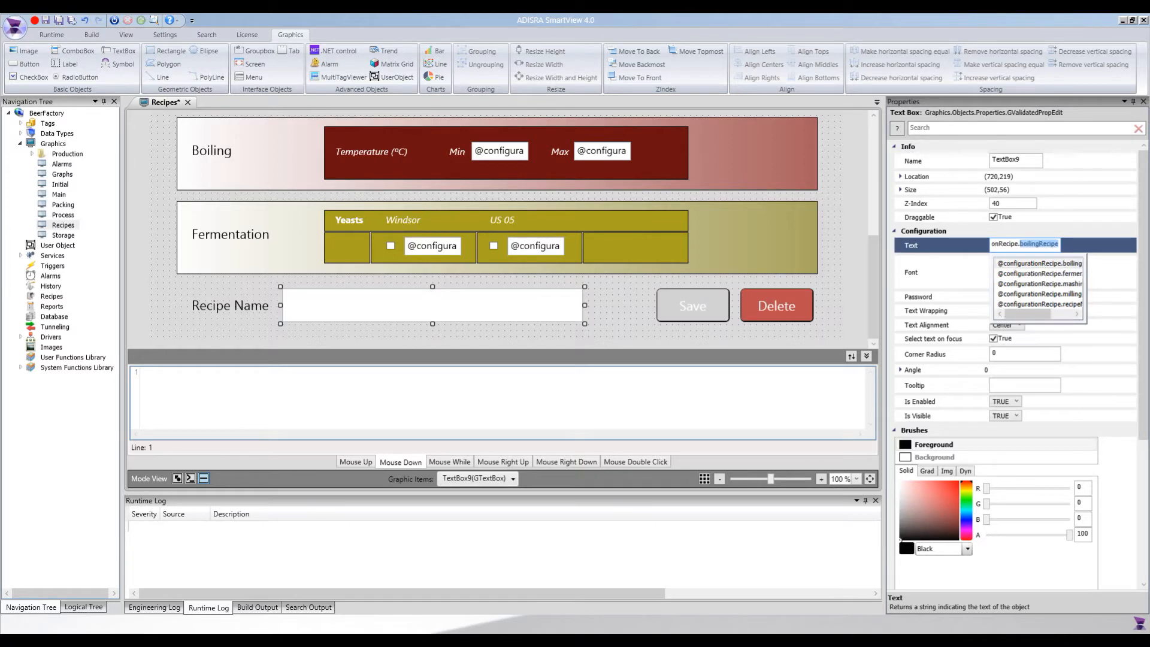
pyautogui.write('re')
pyautogui.press('Tab')
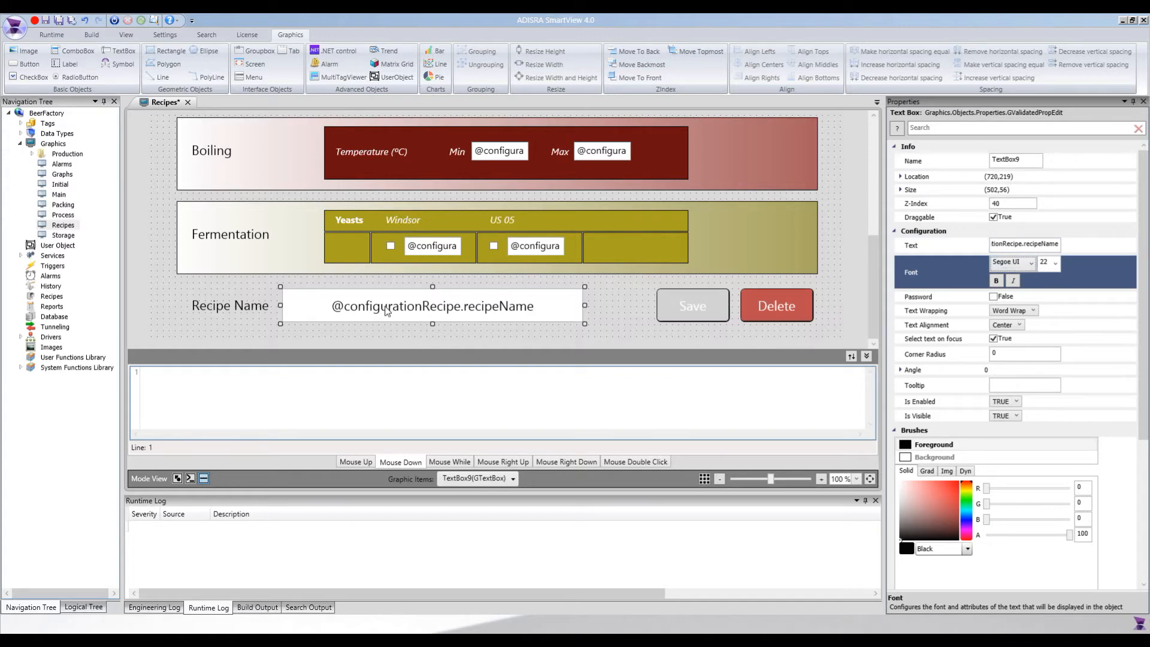
# Look at the Save button's dynamic background brush and its color rules for the true and false values
pyautogui.click(718, 302)
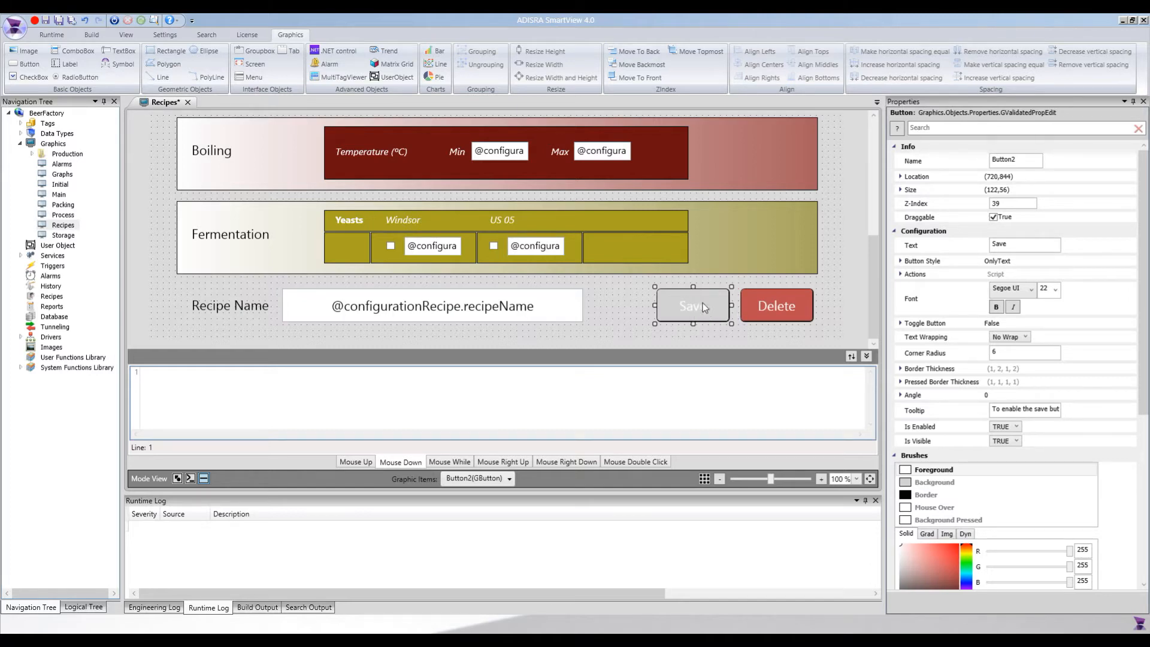
pyautogui.moveTo(1143, 222); pyautogui.dragTo(1142, 390)
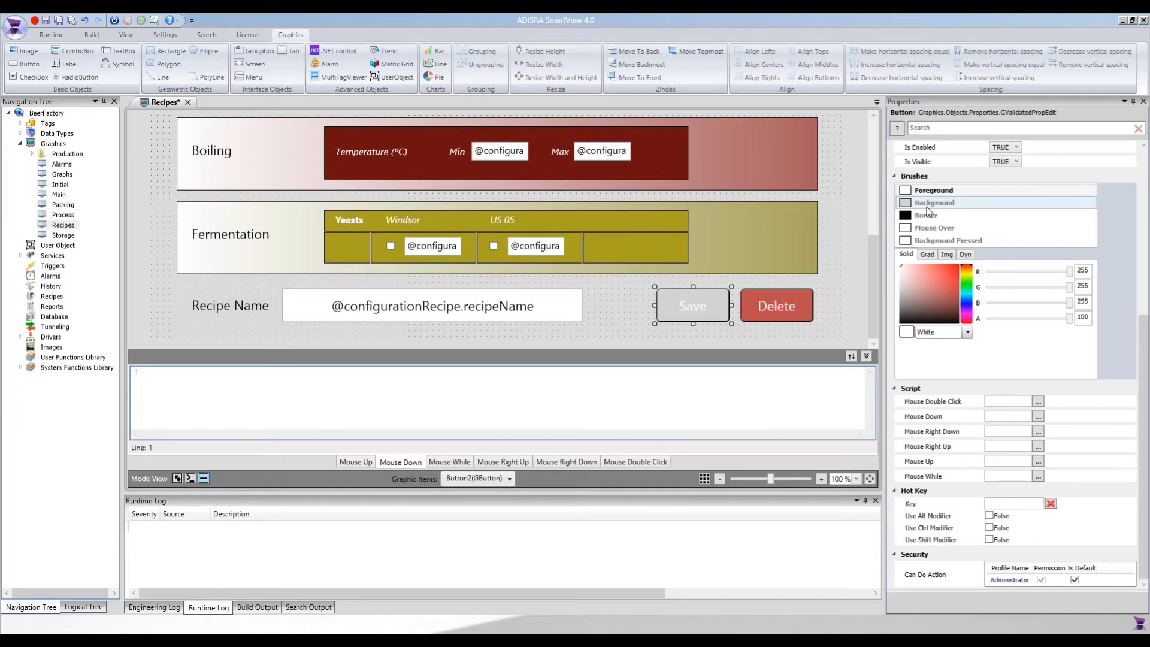
pyautogui.click(948, 205)
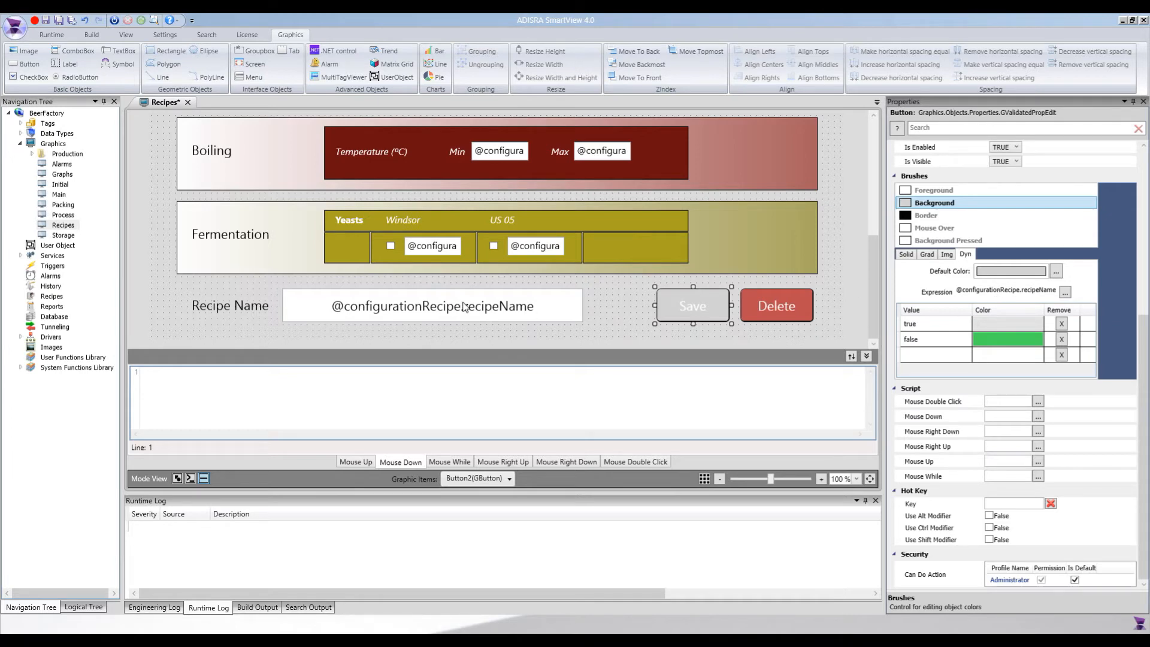
pyautogui.click(941, 325)
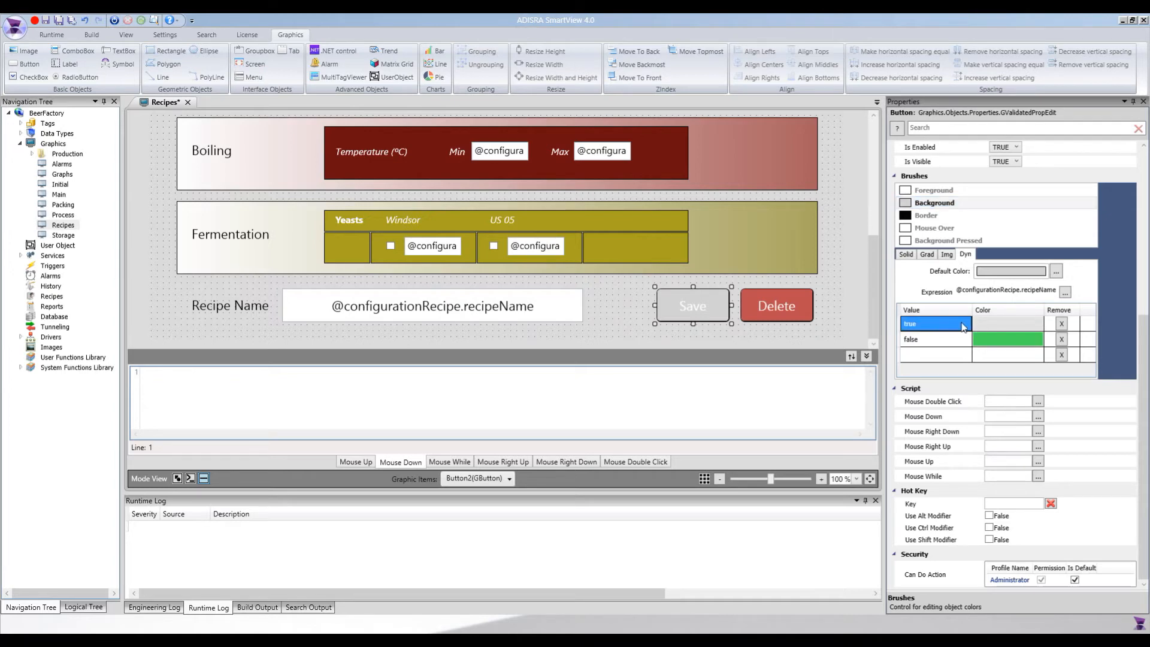
pyautogui.click(993, 324)
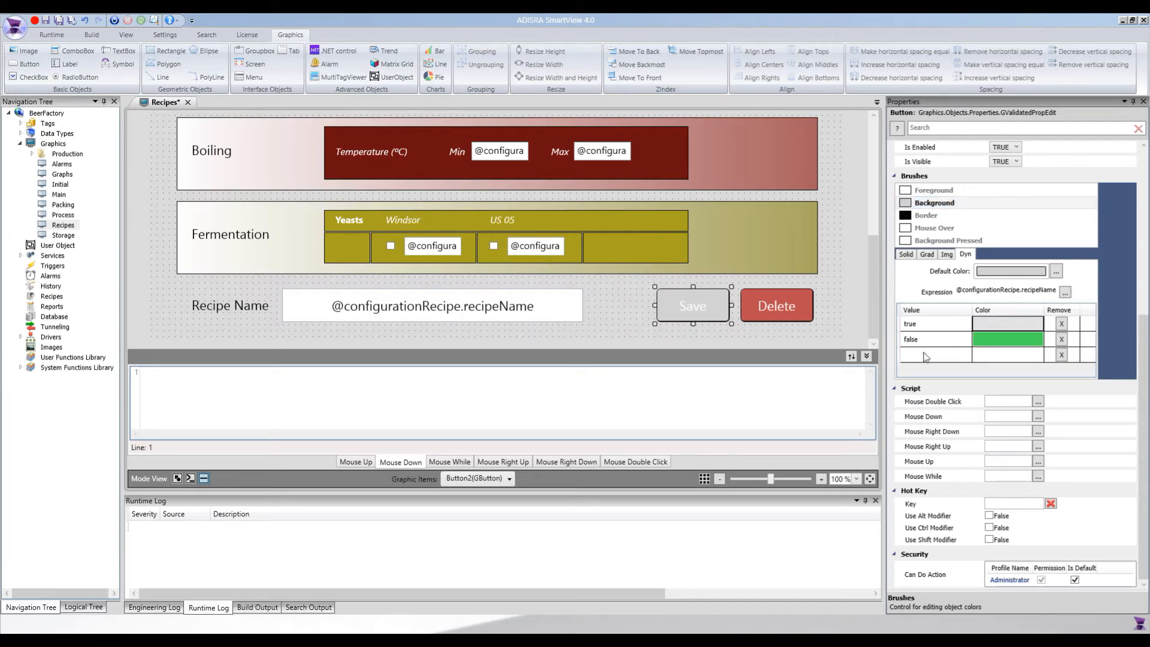
pyautogui.click(951, 336)
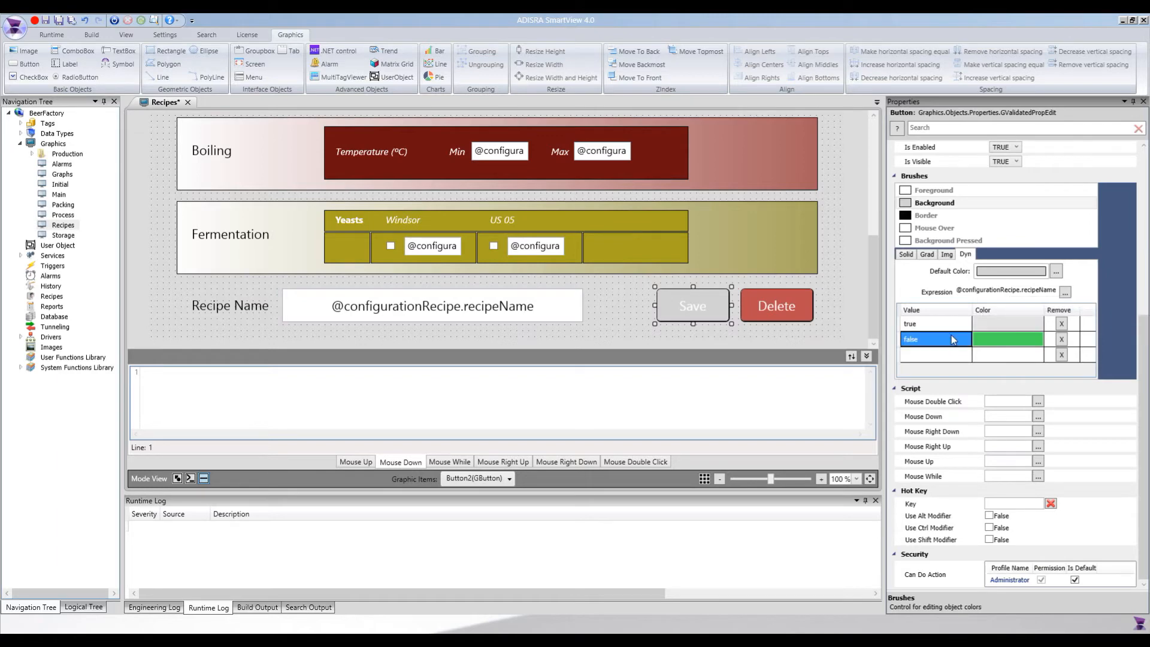
pyautogui.click(981, 341)
# Read the DynConfig expression script that controls the Save button's background color, and close it without changes
pyautogui.click(1065, 292)
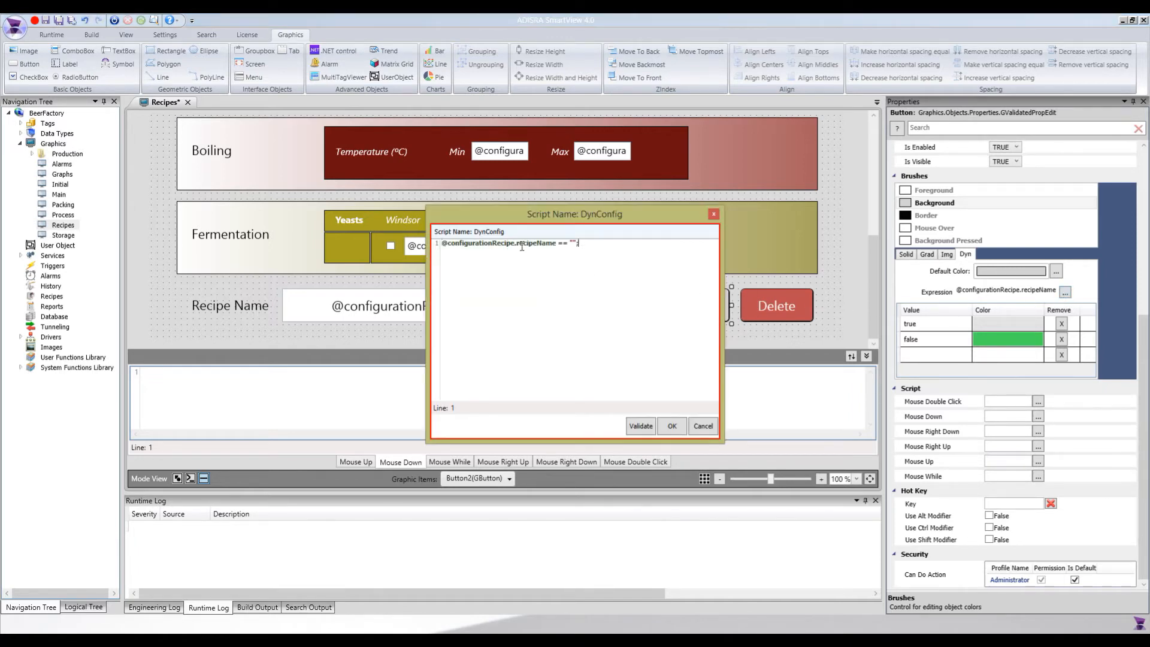
pyautogui.doubleClick(456, 243)
pyautogui.moveTo(557, 243); pyautogui.dragTo(577, 244)
pyautogui.click(703, 426)
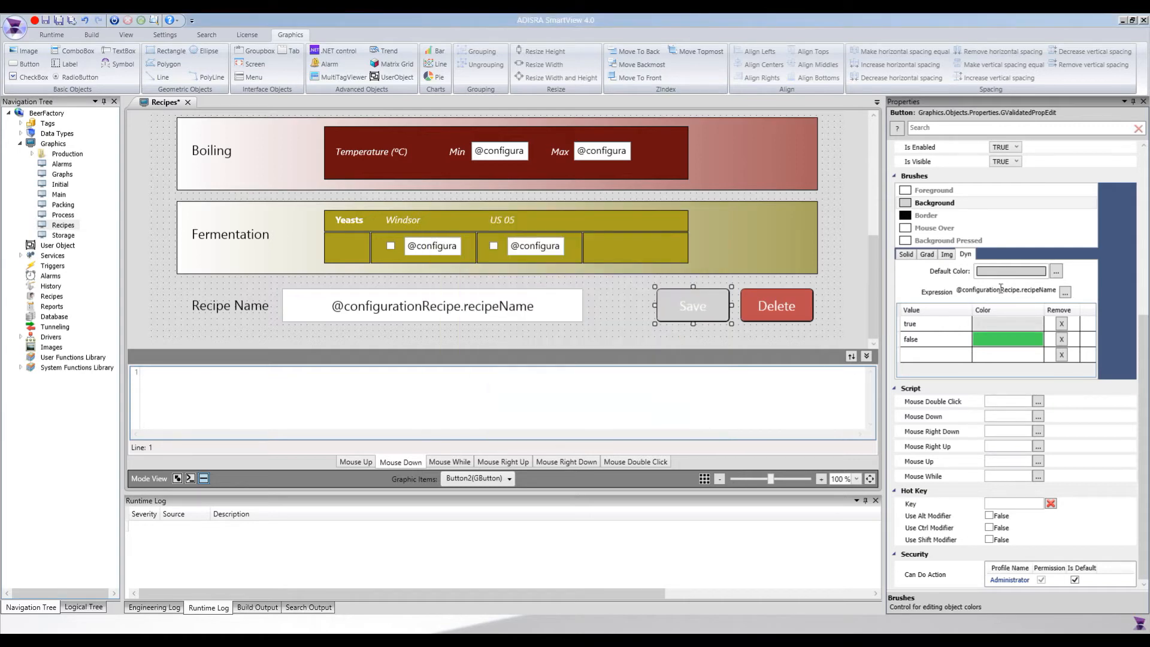
# Save the Recipes graphic and run the project, showing the Recipes screen in the running application
pyautogui.click(609, 297)
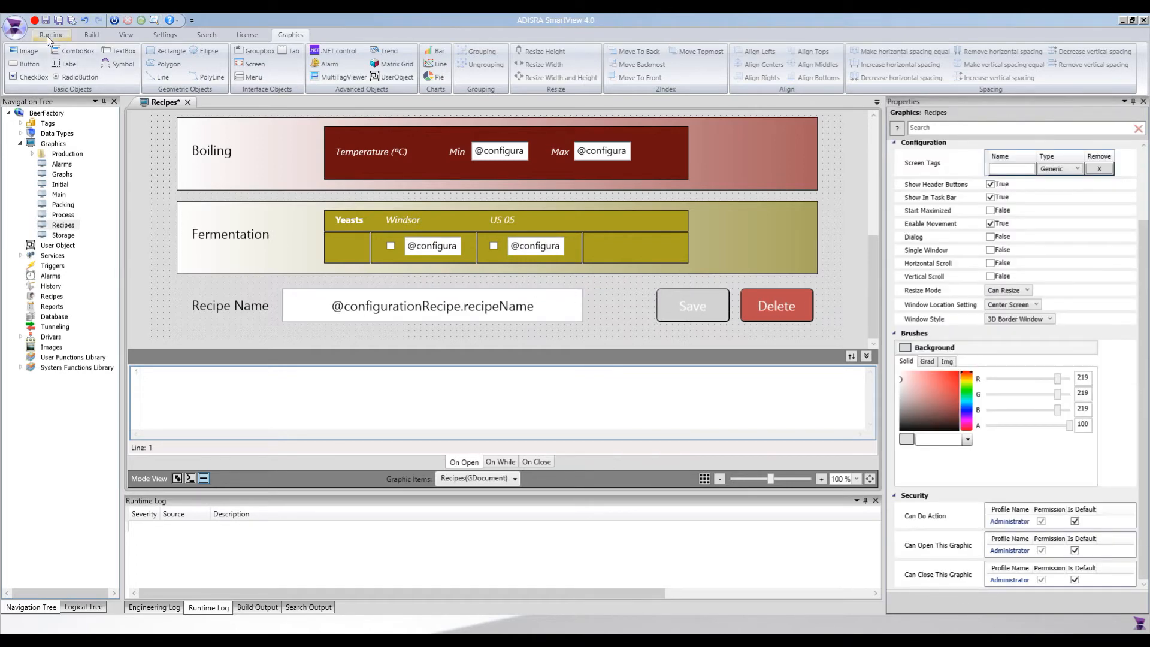
pyautogui.hotkey('ctrl', 's')
pyautogui.click(60, 34)
pyautogui.click(20, 56)
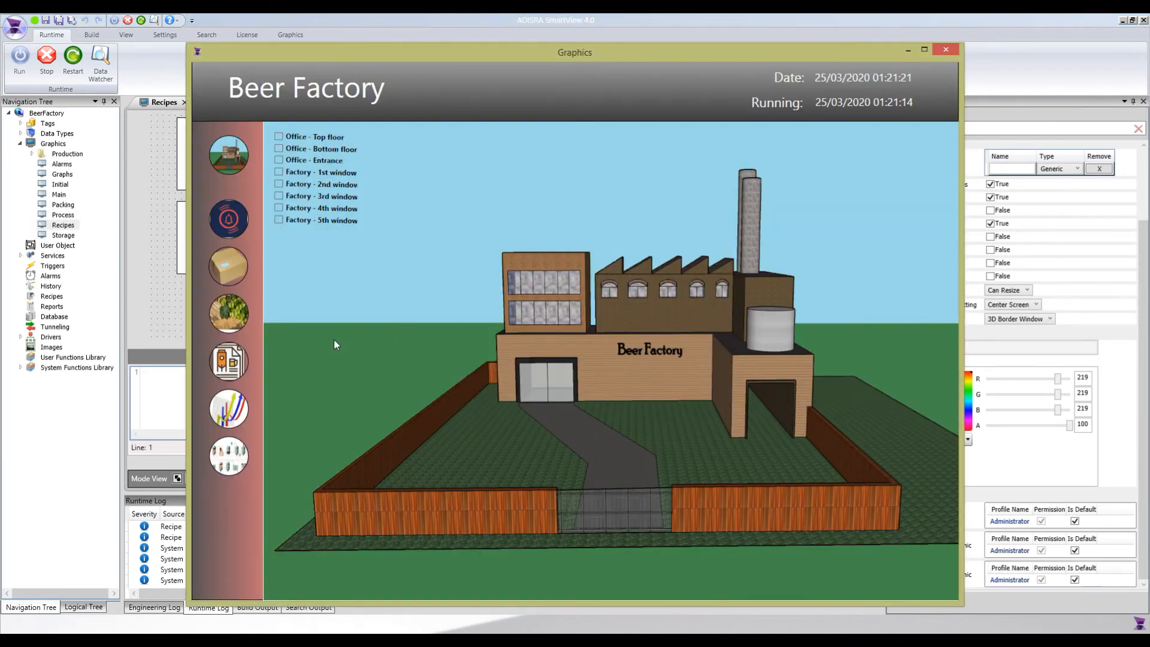
pyautogui.click(226, 362)
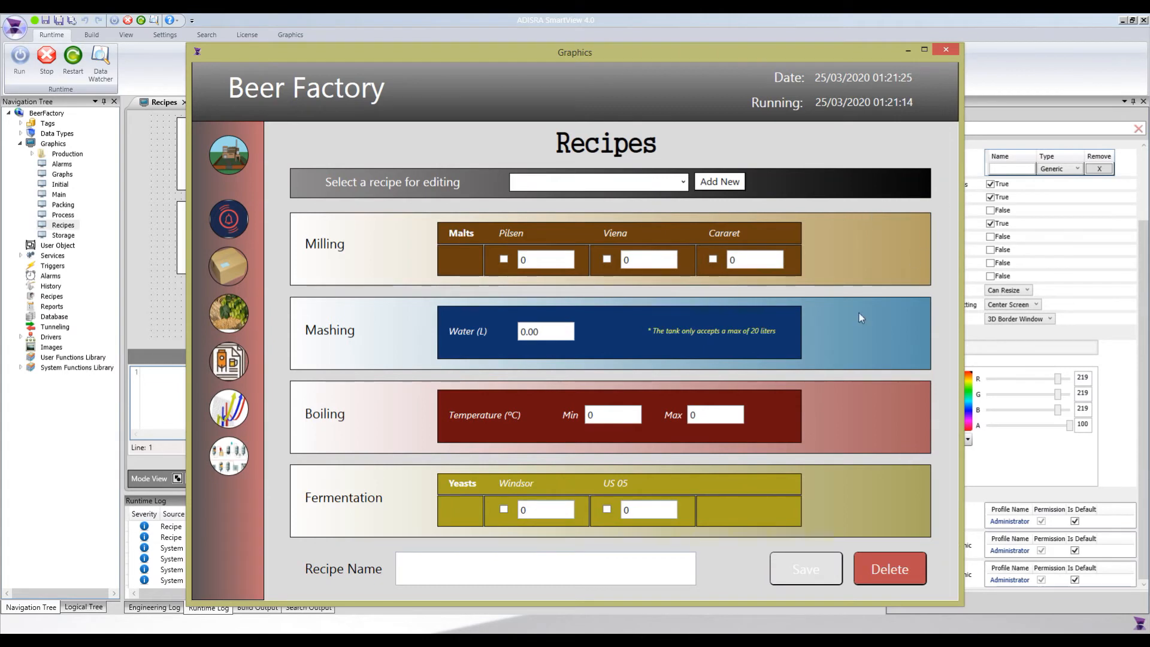
# Test the Save button's dynamic color by entering asdasdasdsad as the recipe name and leaving the field
pyautogui.click(485, 577)
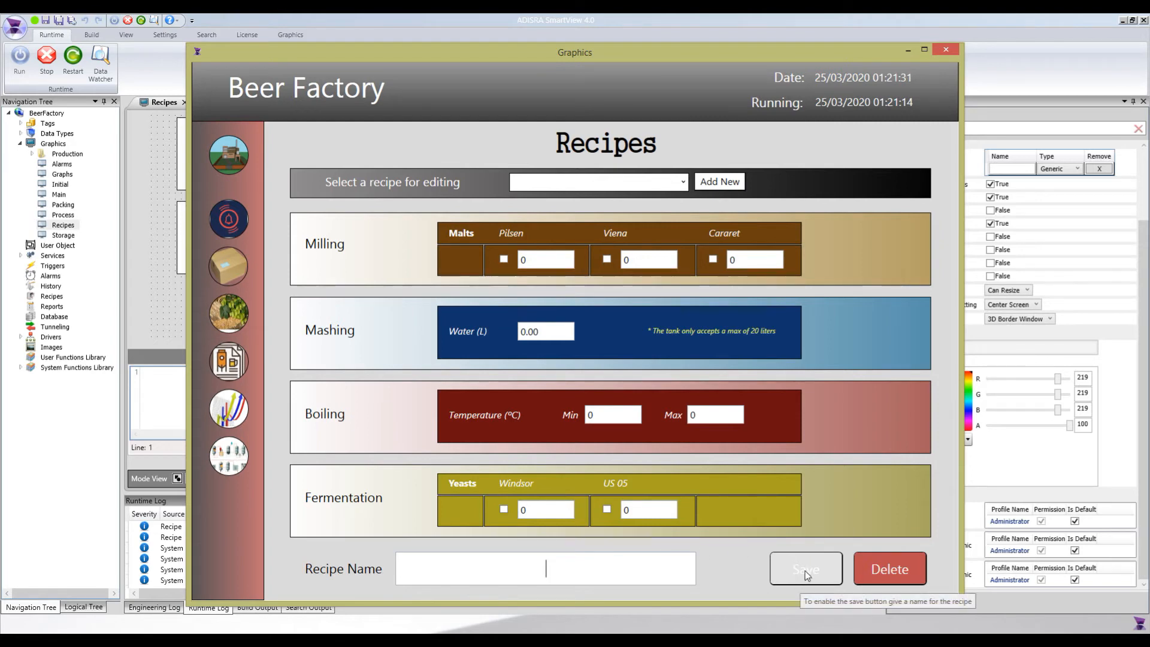
pyautogui.write('asdasdasdsad')
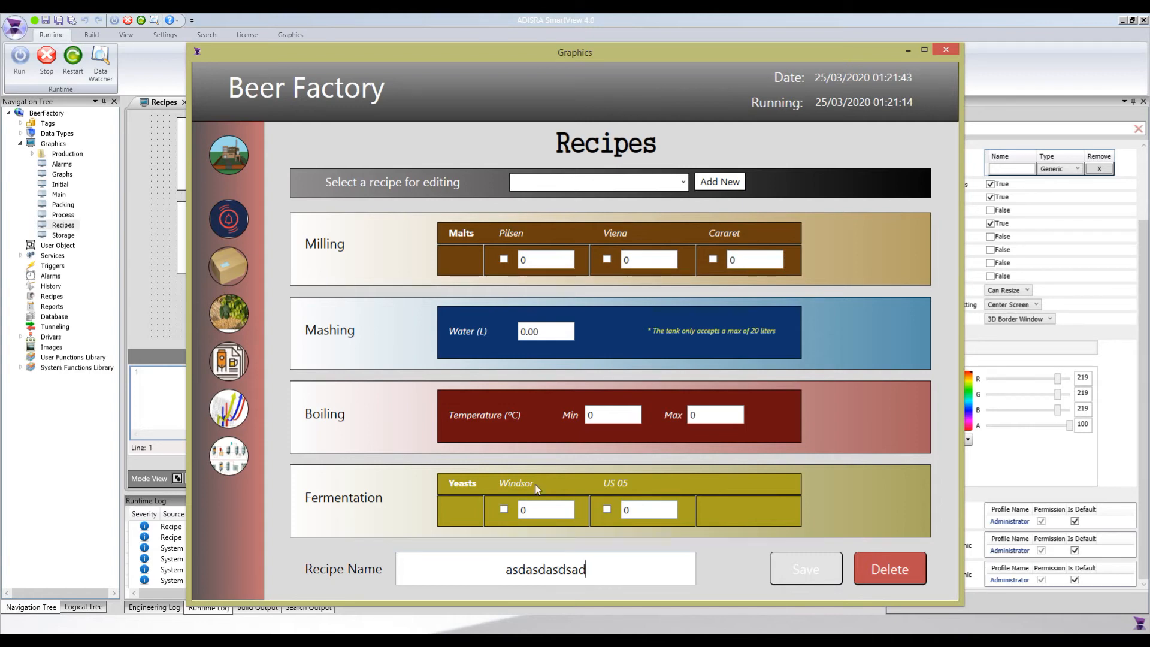
pyautogui.click(554, 188)
pyautogui.click(555, 186)
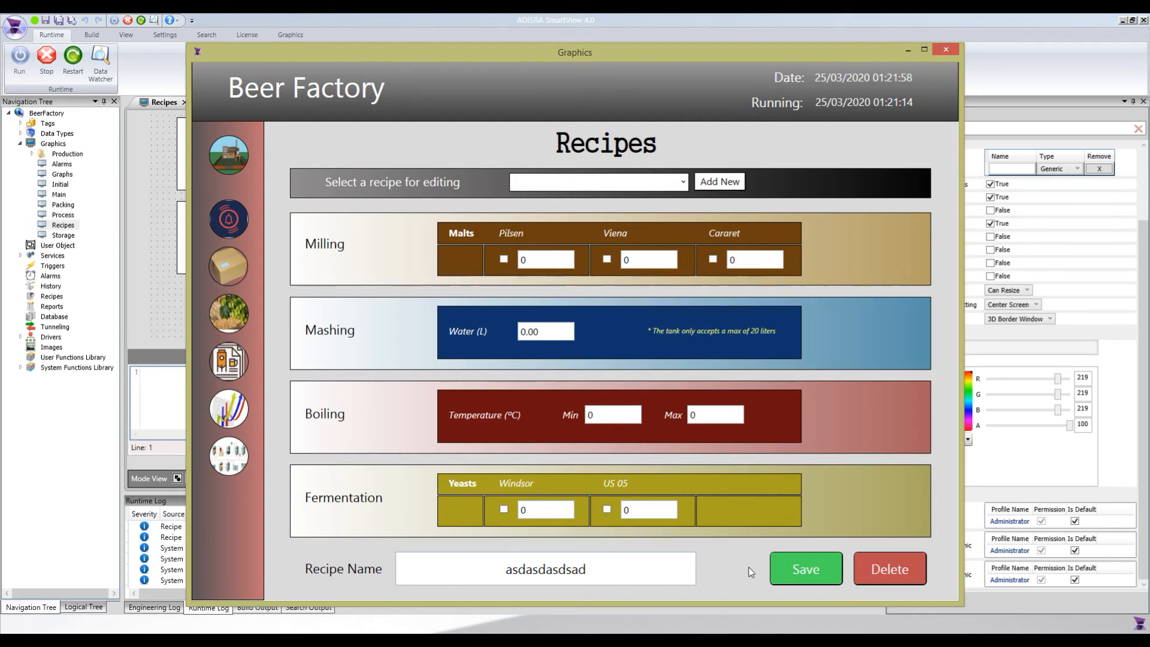
# Replace the test recipe name with the single letter a, and clear the field again
pyautogui.doubleClick(579, 576)
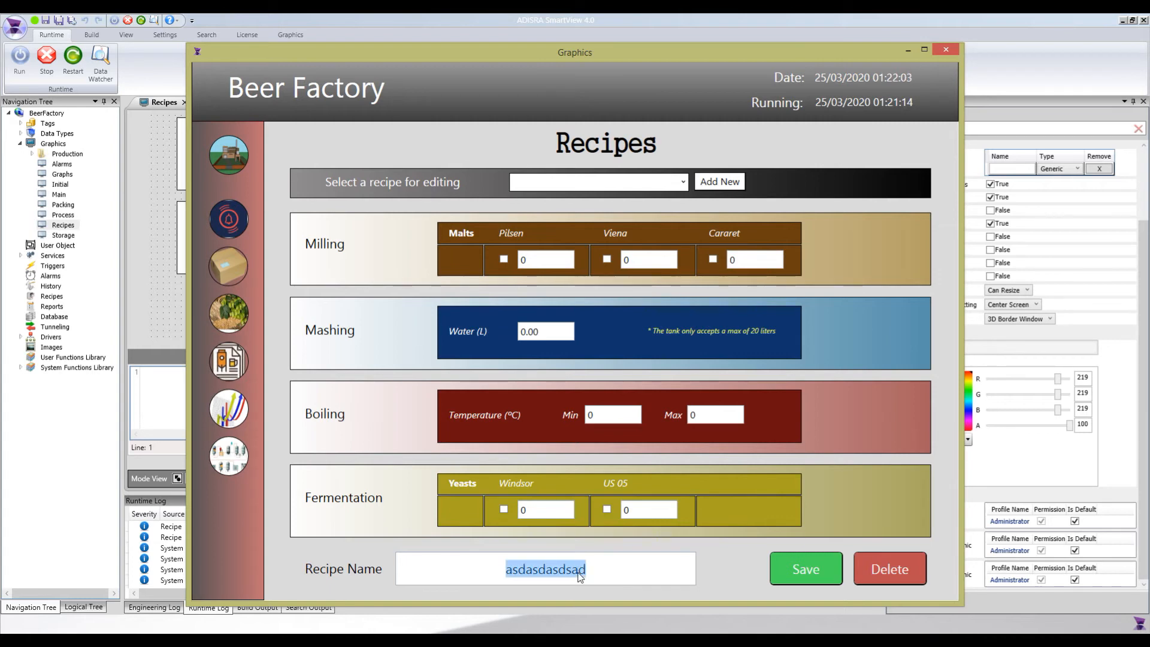
pyautogui.press('BackSpace')
pyautogui.write('a')
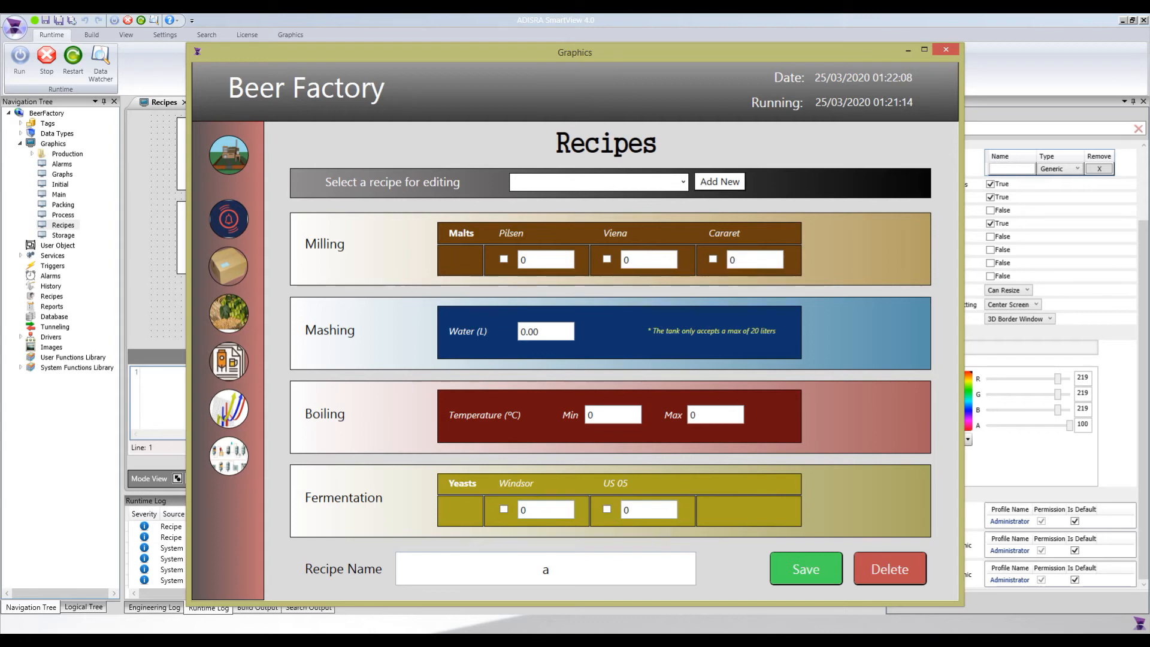
pyautogui.press('BackSpace')
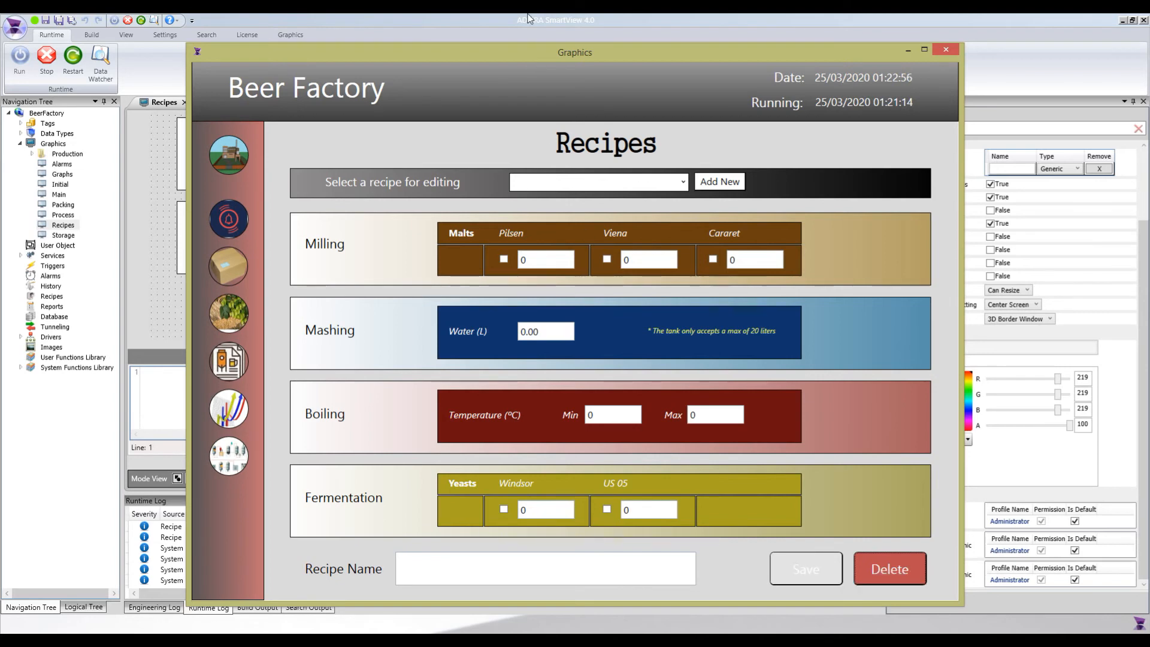
# Stop the runtime, and copy the tag reference from the Recipe Name text box's text before clearing that property
pyautogui.click(561, 16)
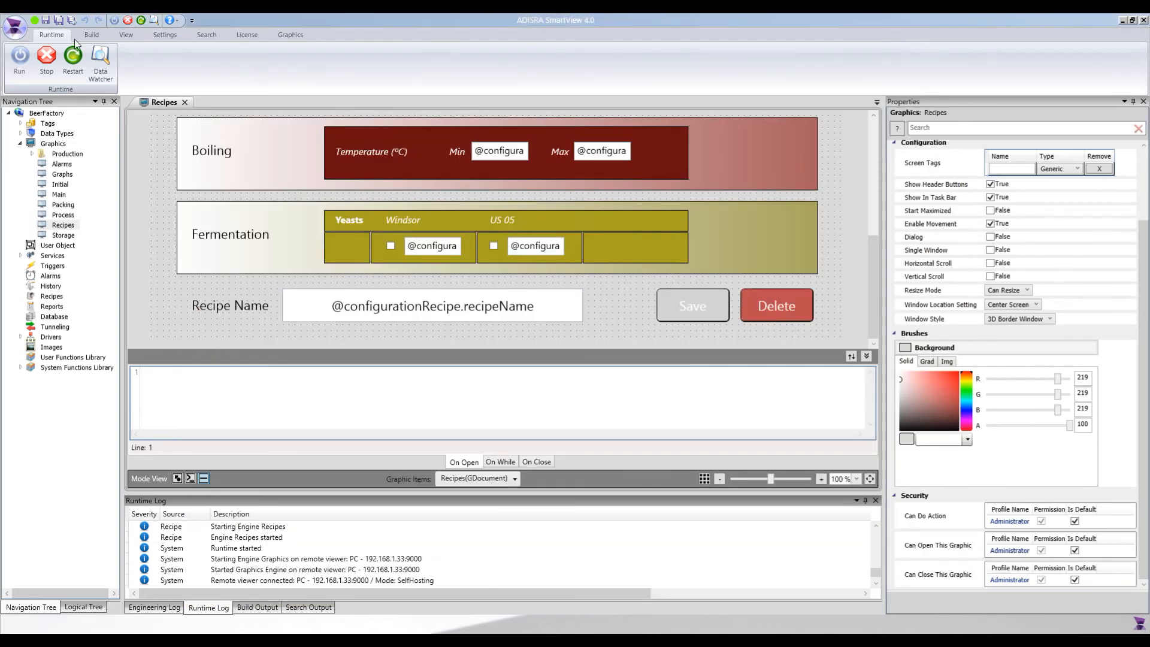
pyautogui.click(43, 58)
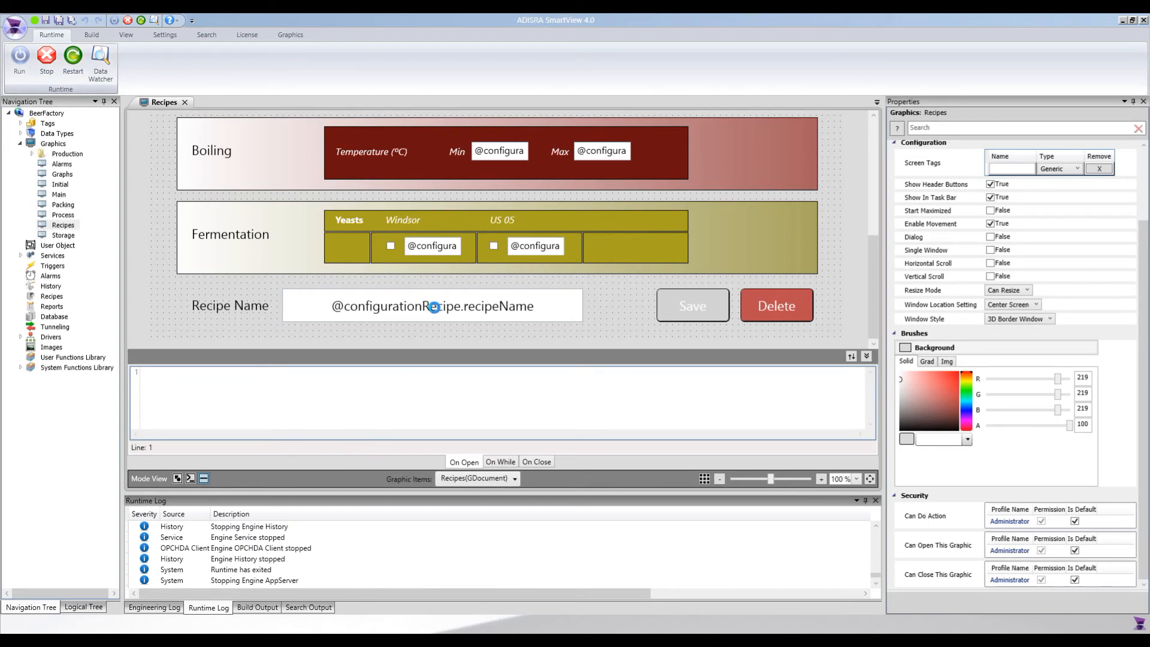
pyautogui.click(437, 312)
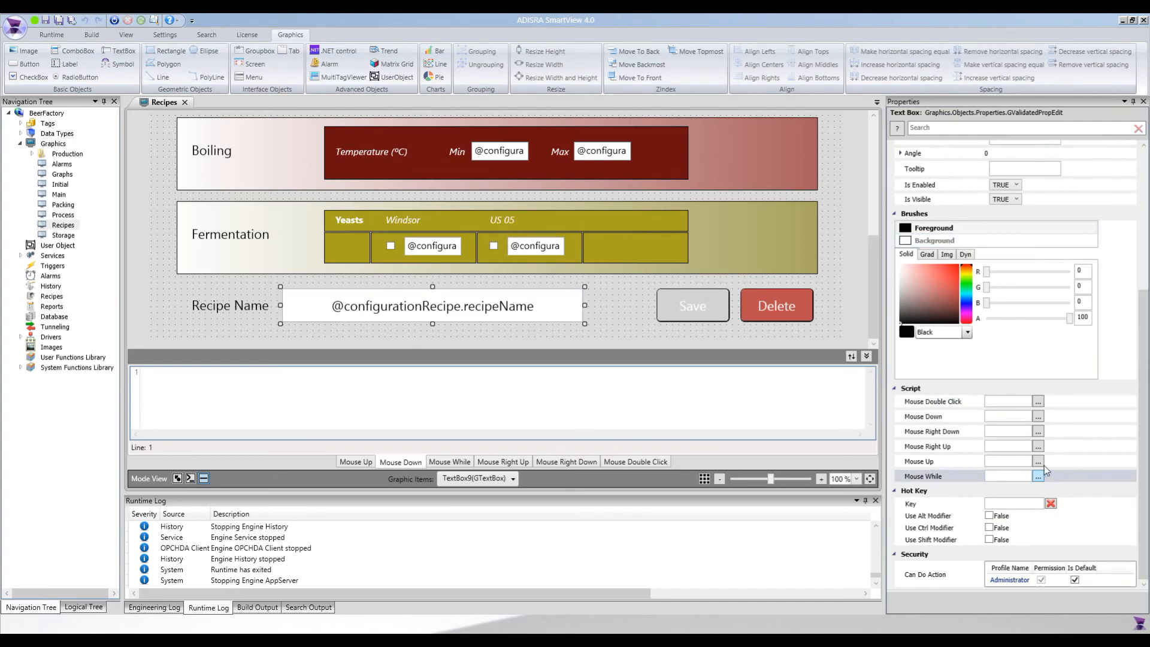
pyautogui.scroll(5, 1039, 426)
pyautogui.click(1043, 172)
pyautogui.hotkey('ctrl', 'c')
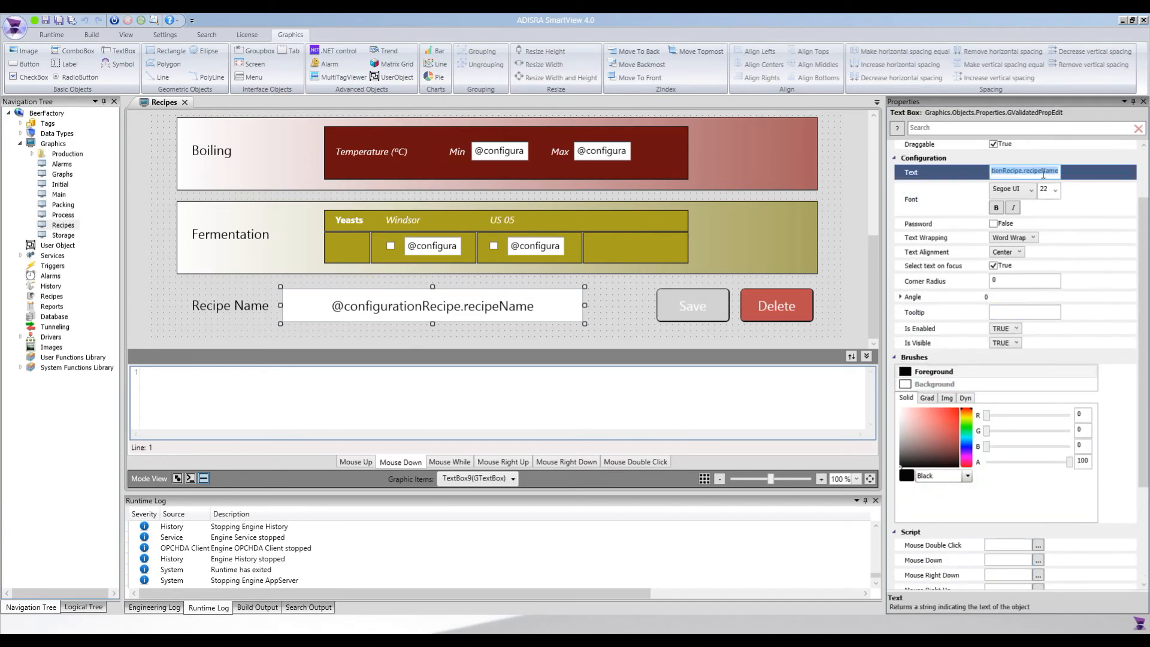
pyautogui.press('BackSpace')
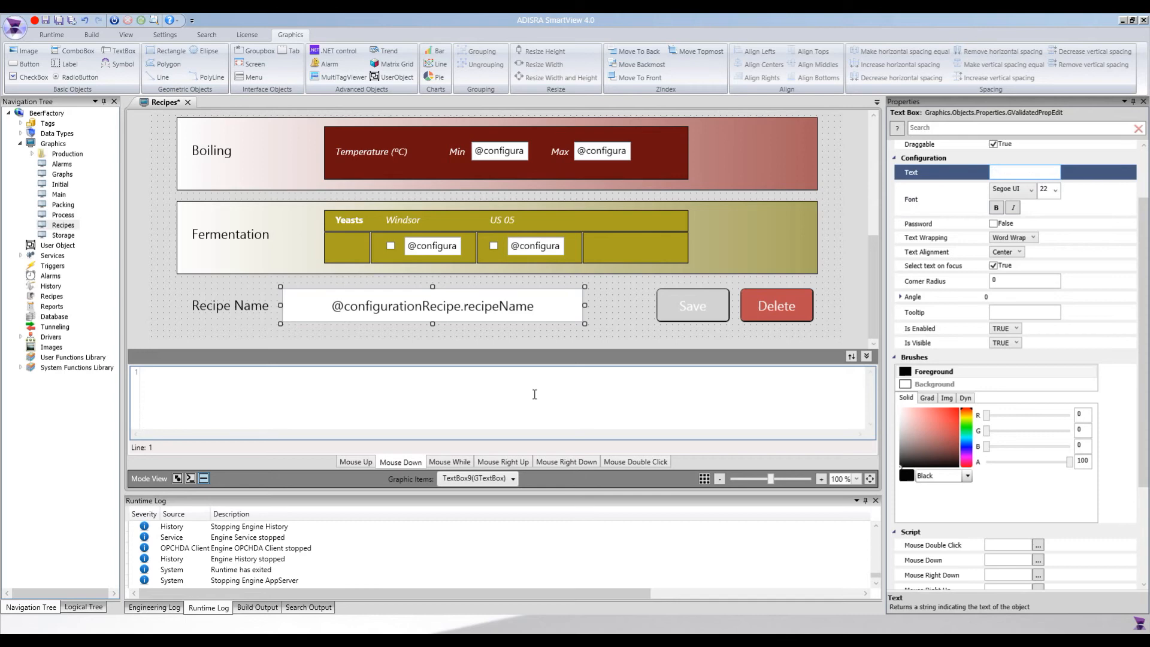
pyautogui.click(422, 398)
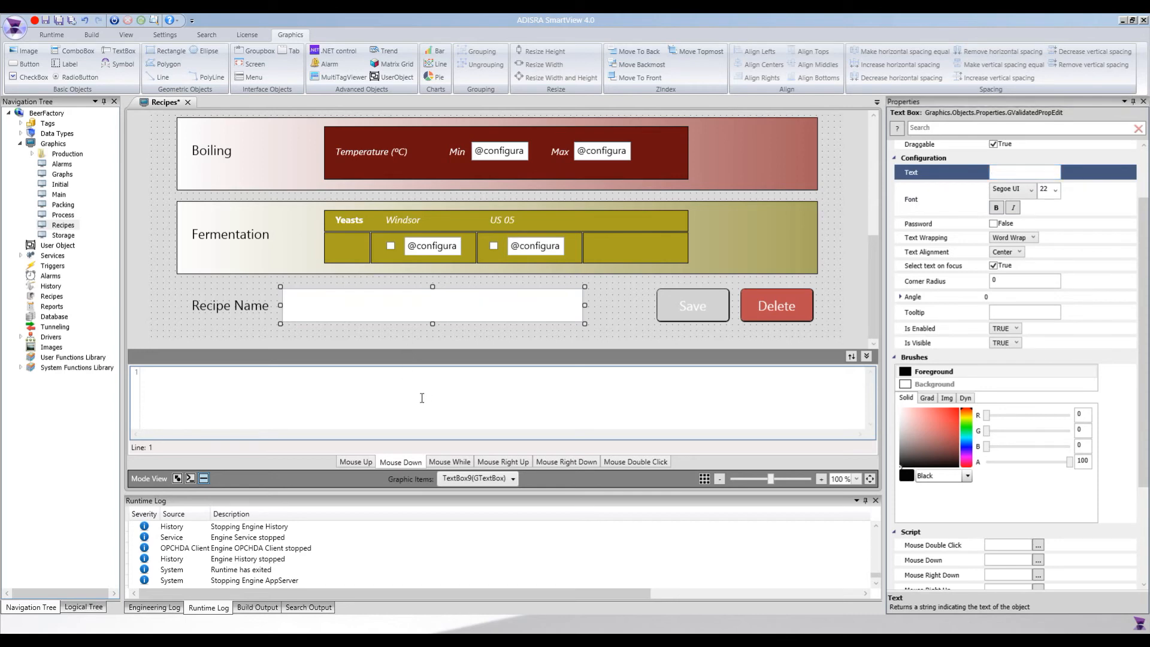
# Rename the Recipe Name text box object to RecipeNameTextBox, and bring up the Recipes screen's On While script
pyautogui.click(152, 228)
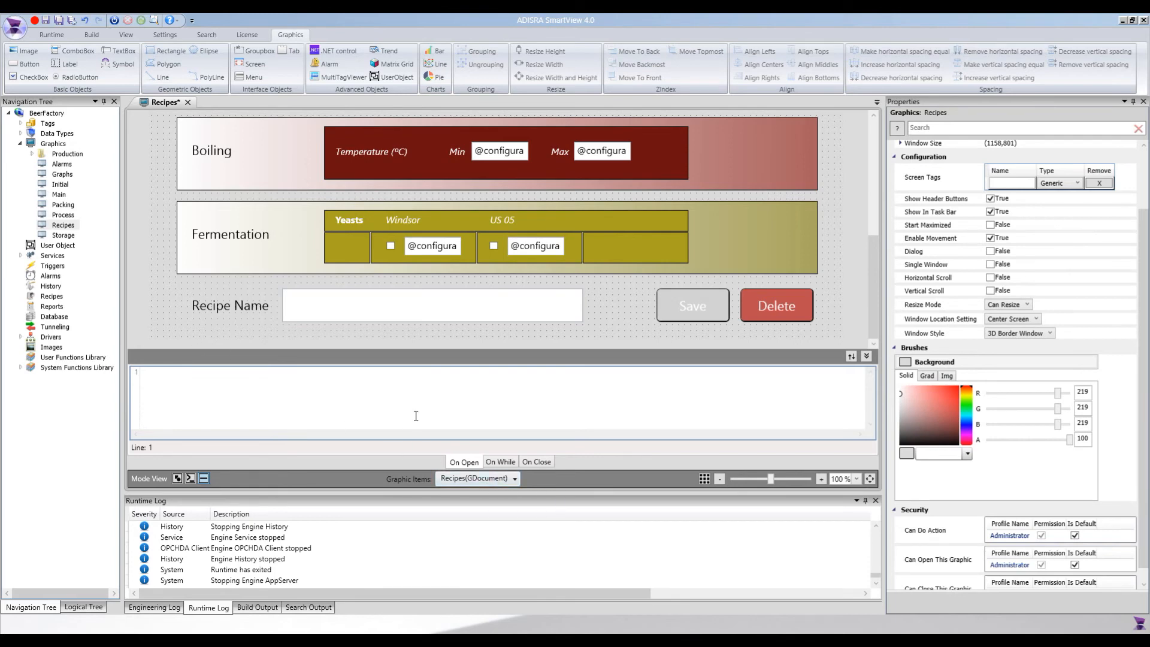
pyautogui.click(499, 461)
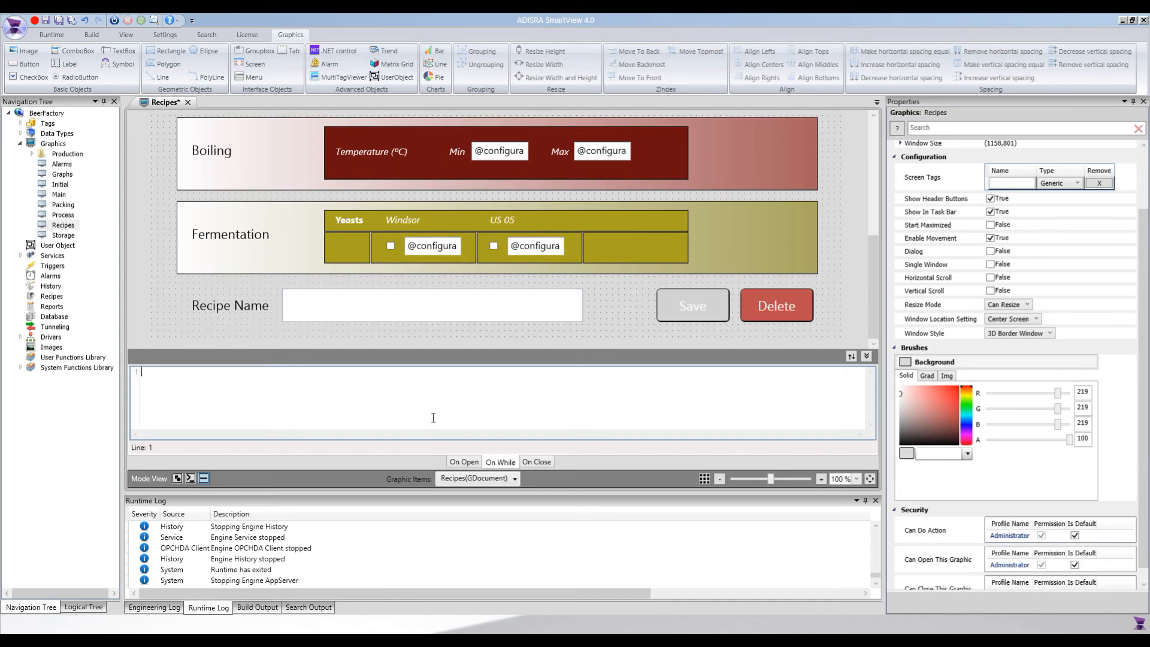
pyautogui.click(442, 310)
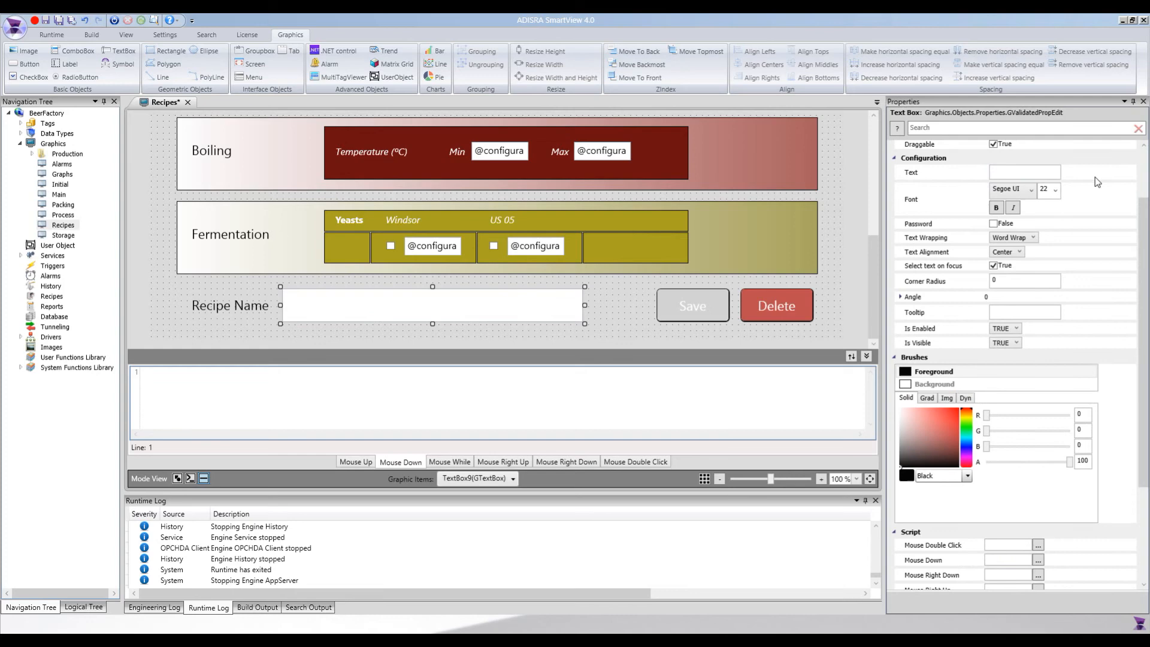
pyautogui.click(1144, 174)
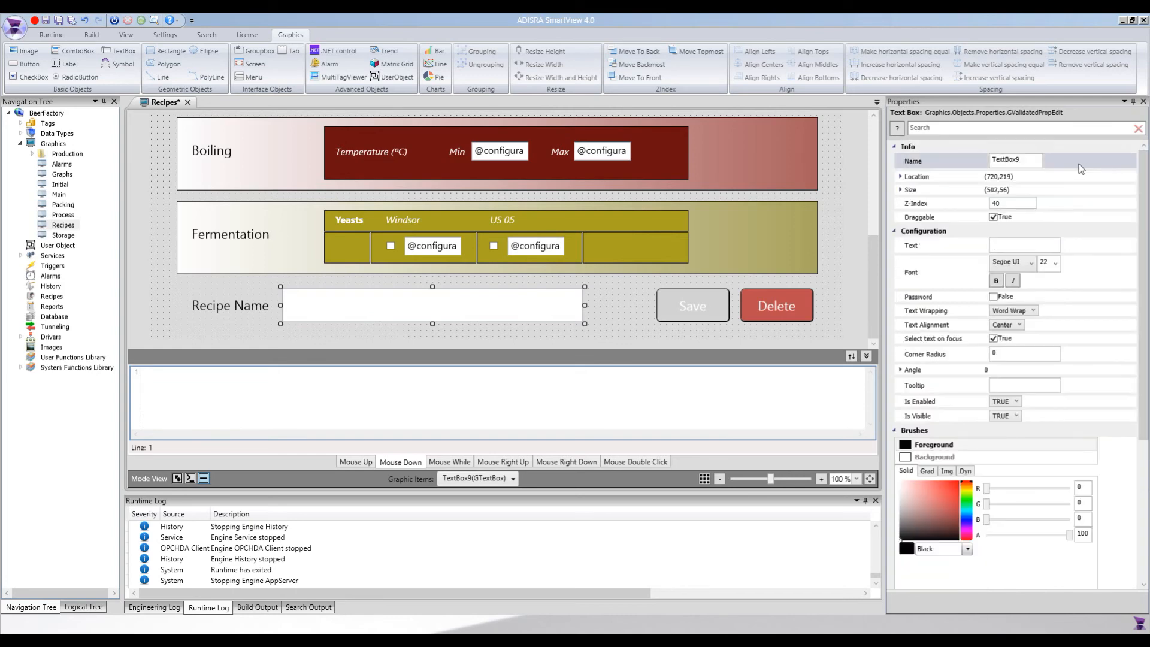
pyautogui.click(1028, 159)
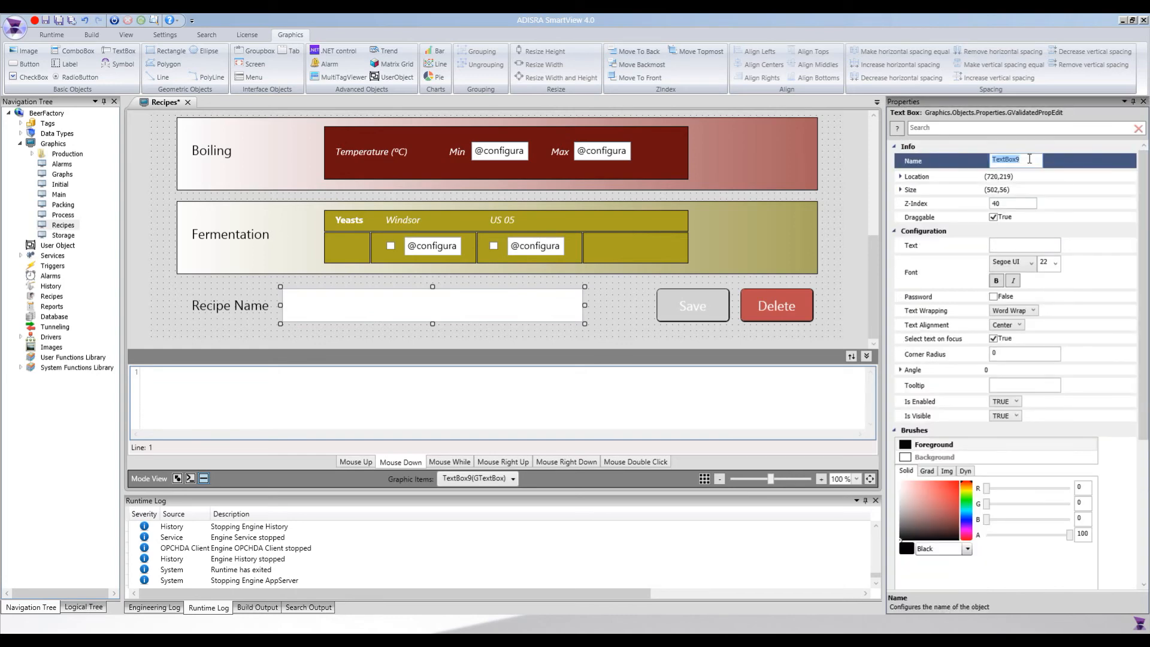
pyautogui.write('R')
pyautogui.write('ecipeNam')
pyautogui.write('eTextBox')
pyautogui.click(363, 394)
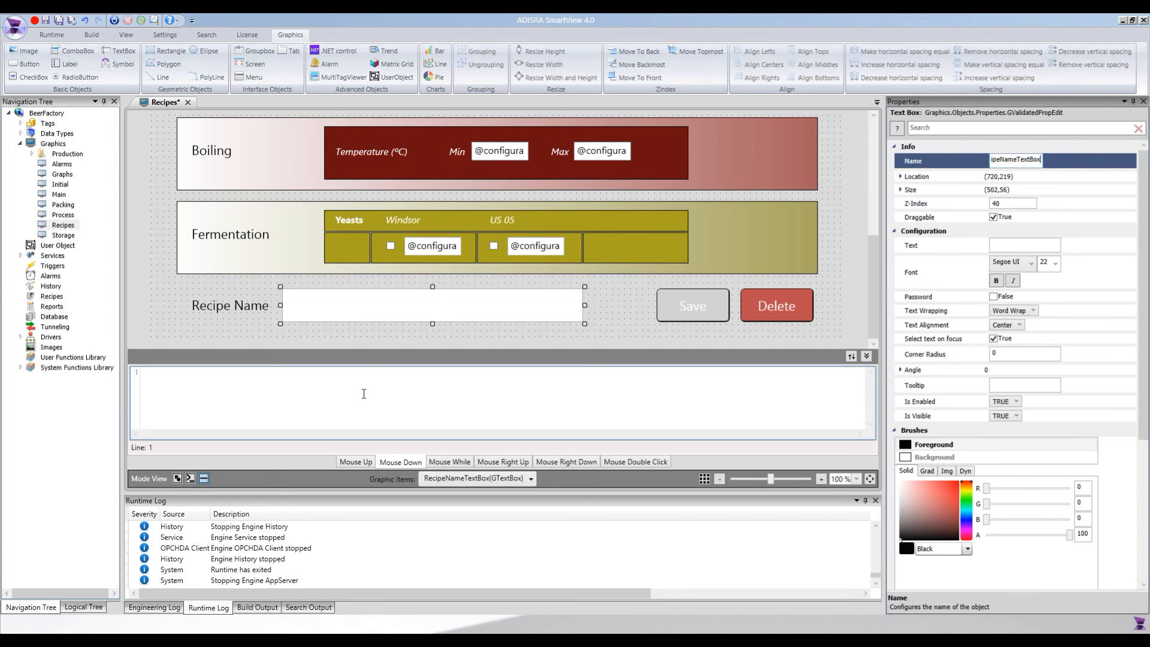
pyautogui.click(161, 310)
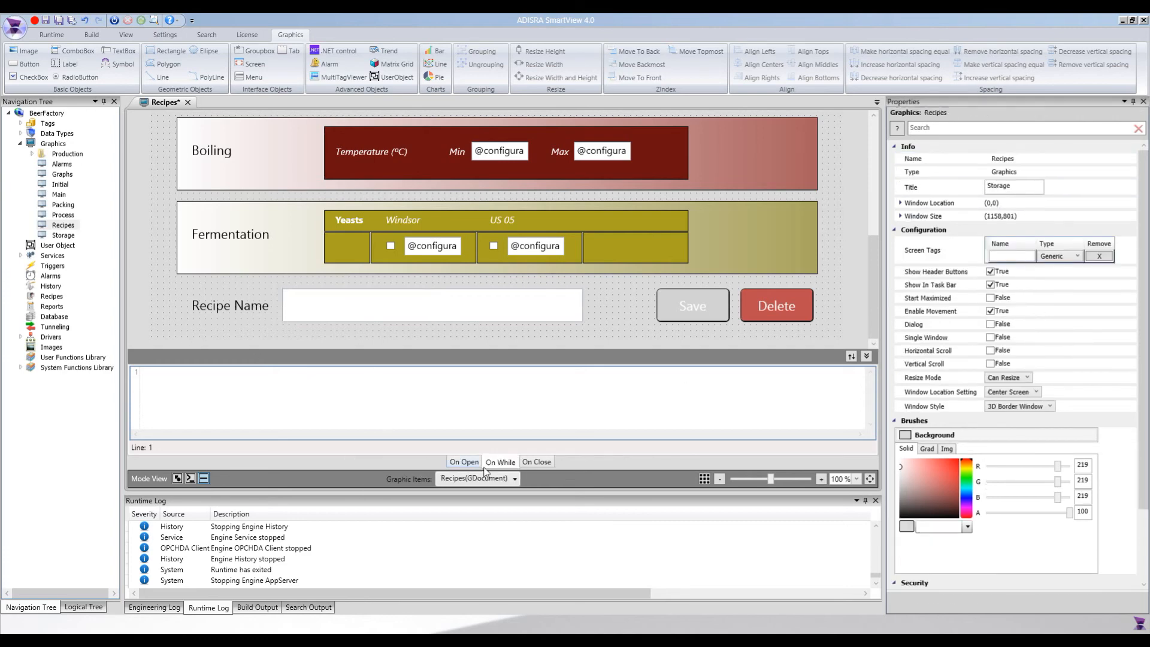
pyautogui.click(380, 393)
pyautogui.hotkey('ctrl', 'v')
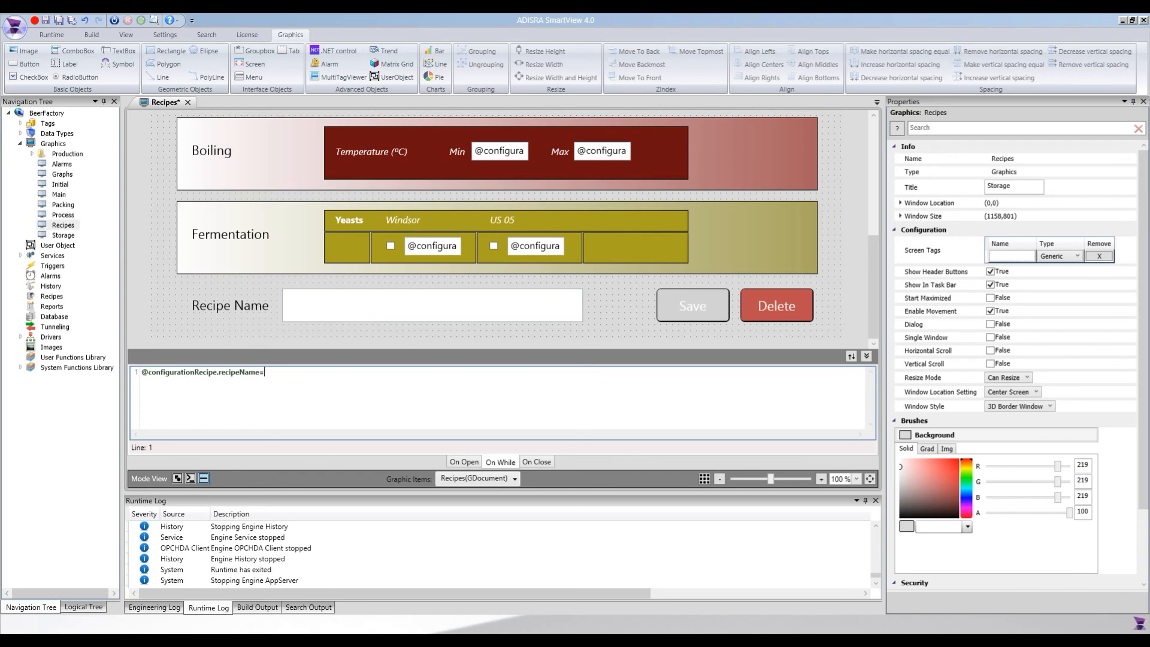
pyautogui.write('=RecipeNameTextBox.Text;')
pyautogui.moveTo(260, 372); pyautogui.dragTo(142, 372)
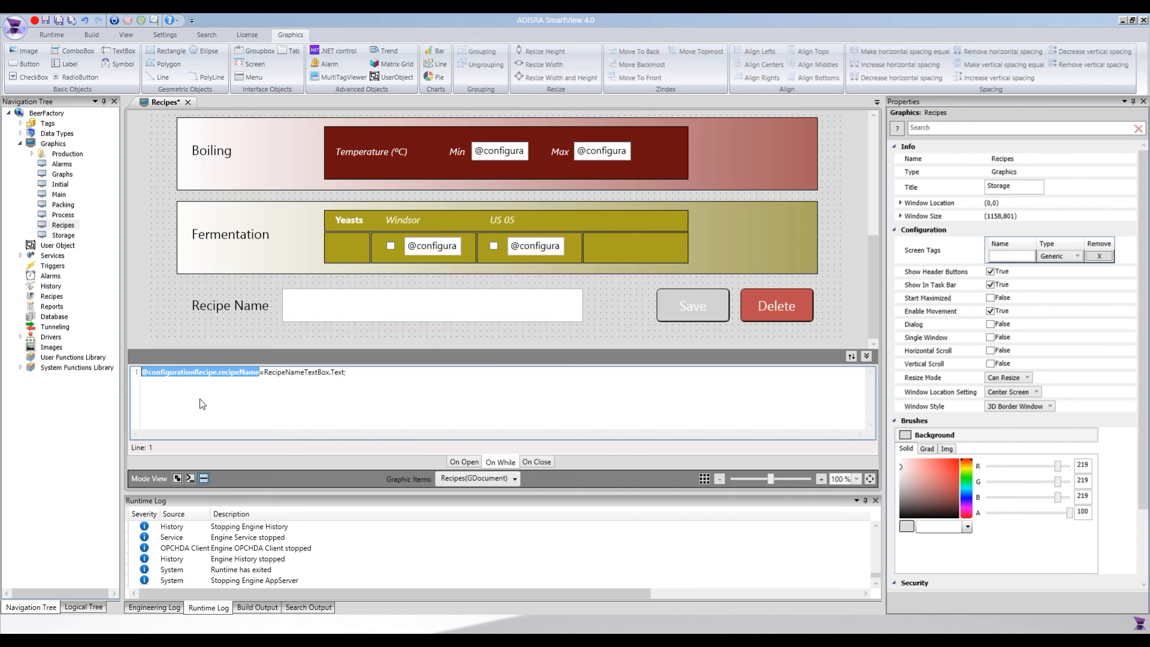
pyautogui.click(286, 372)
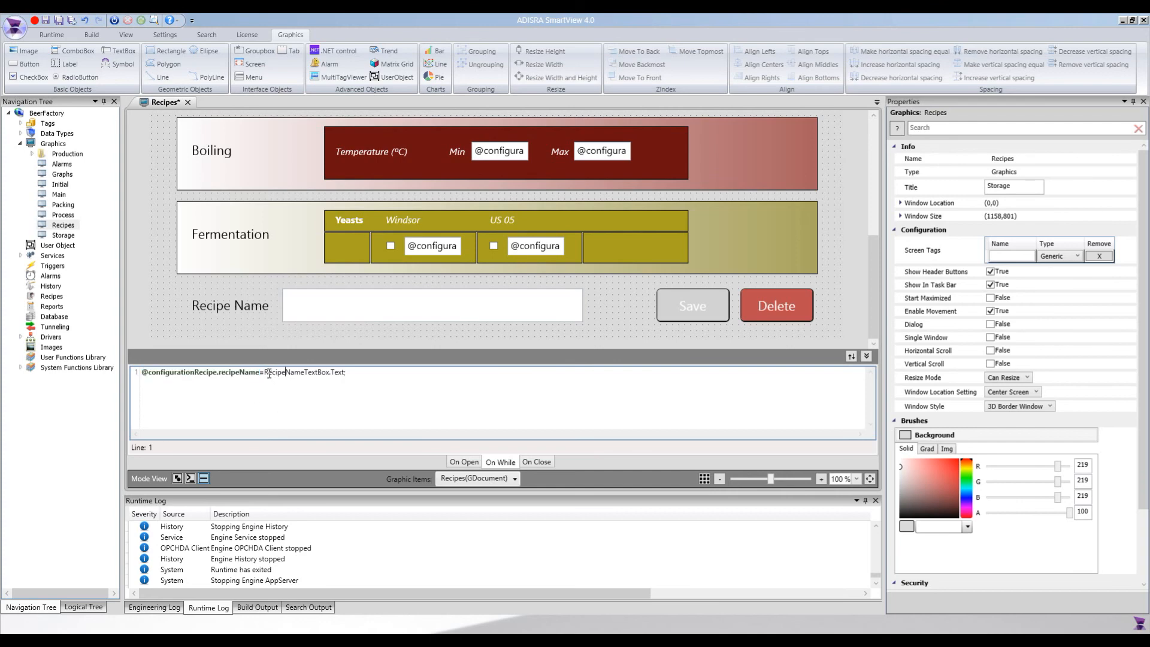
pyautogui.moveTo(264, 372); pyautogui.dragTo(331, 374)
pyautogui.click(239, 372)
pyautogui.hotkey('ctrl', 's')
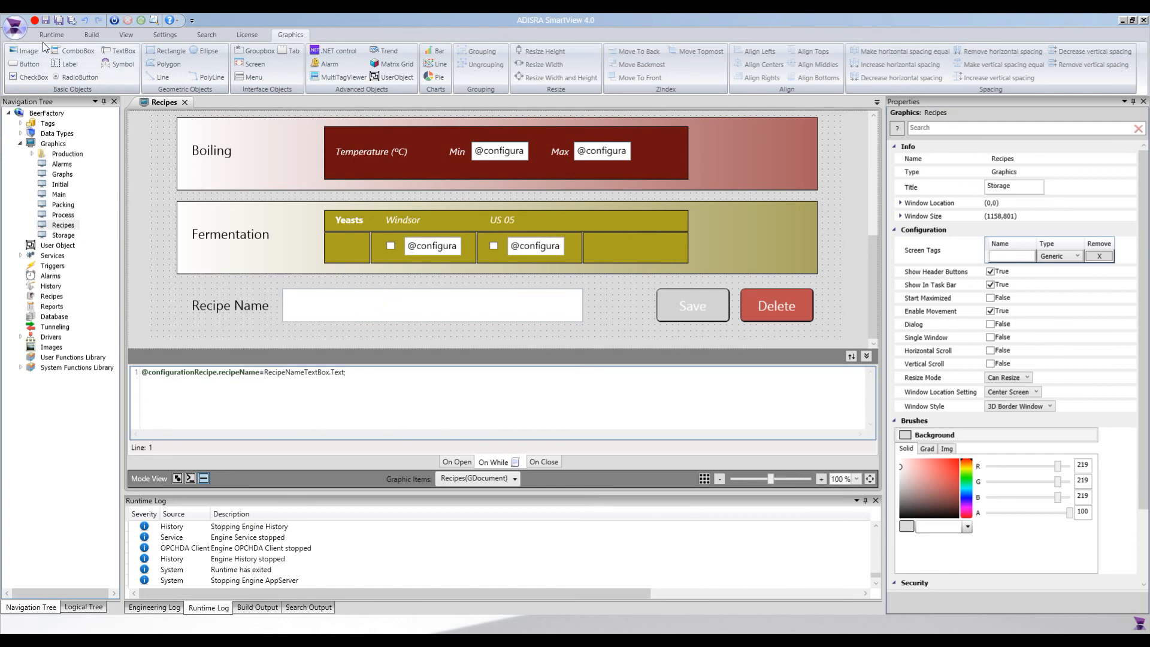
# Run the BeerFactory project and bring up the Recipes screen in the runtime, shifting its window slightly up and right
pyautogui.click(52, 35)
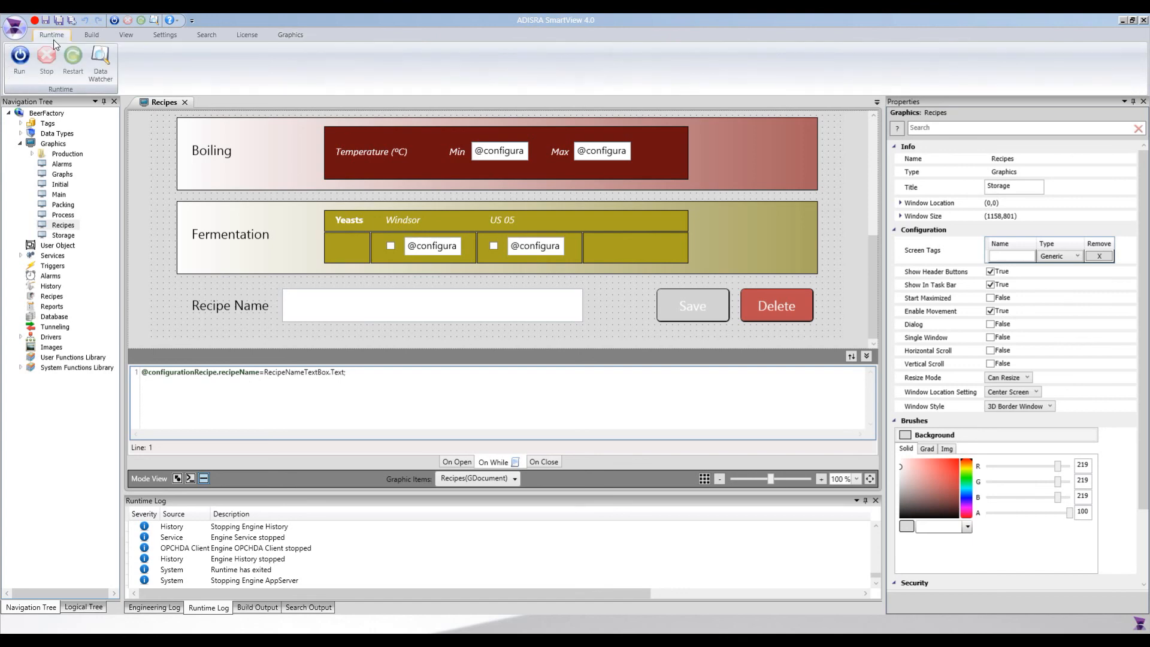
pyautogui.click(22, 62)
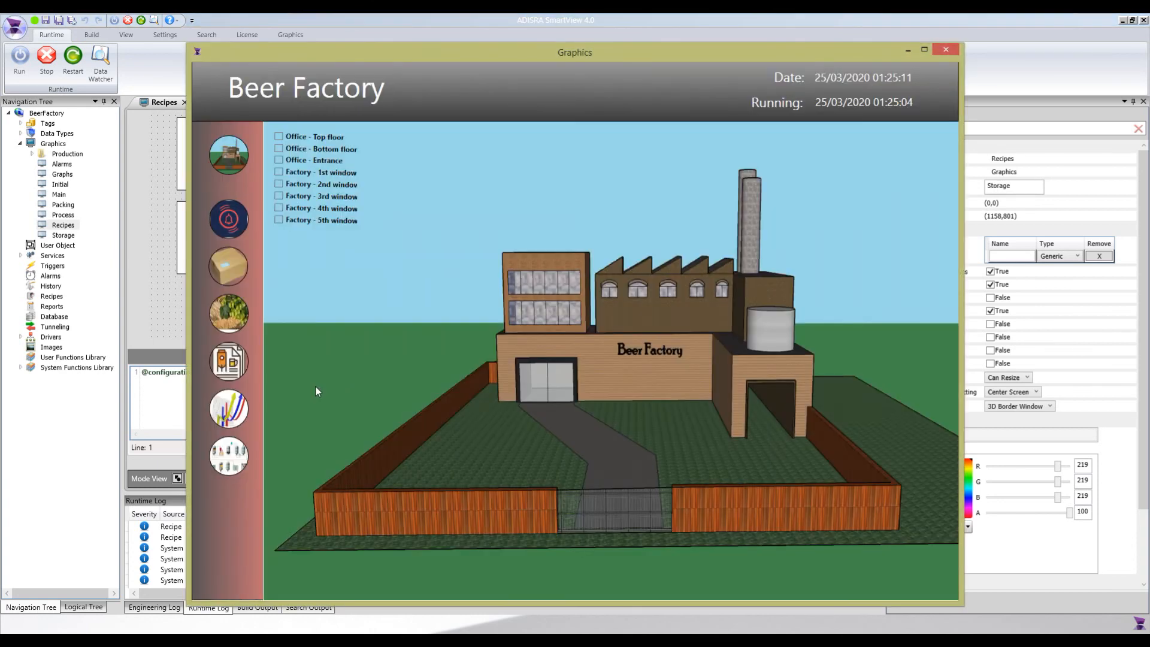
pyautogui.click(226, 363)
pyautogui.moveTo(421, 52); pyautogui.dragTo(497, 39)
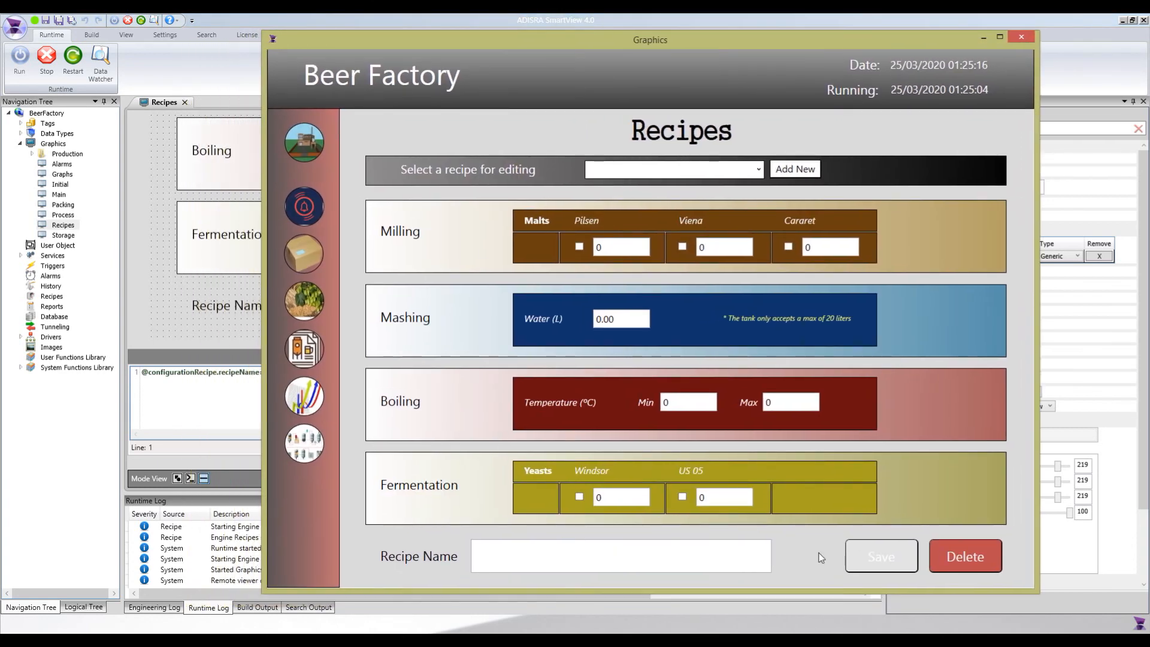
# Test the On While binding by entering a as the recipe name and using Save, and stop the runtime
pyautogui.click(640, 565)
pyautogui.write('a')
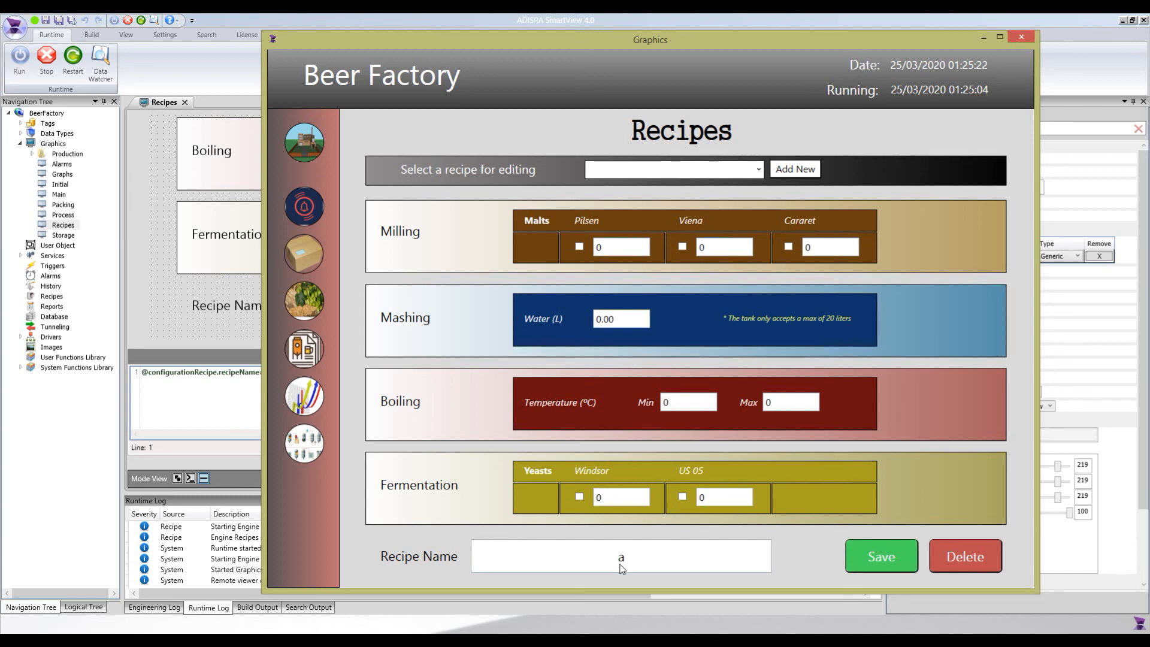
pyautogui.click(870, 557)
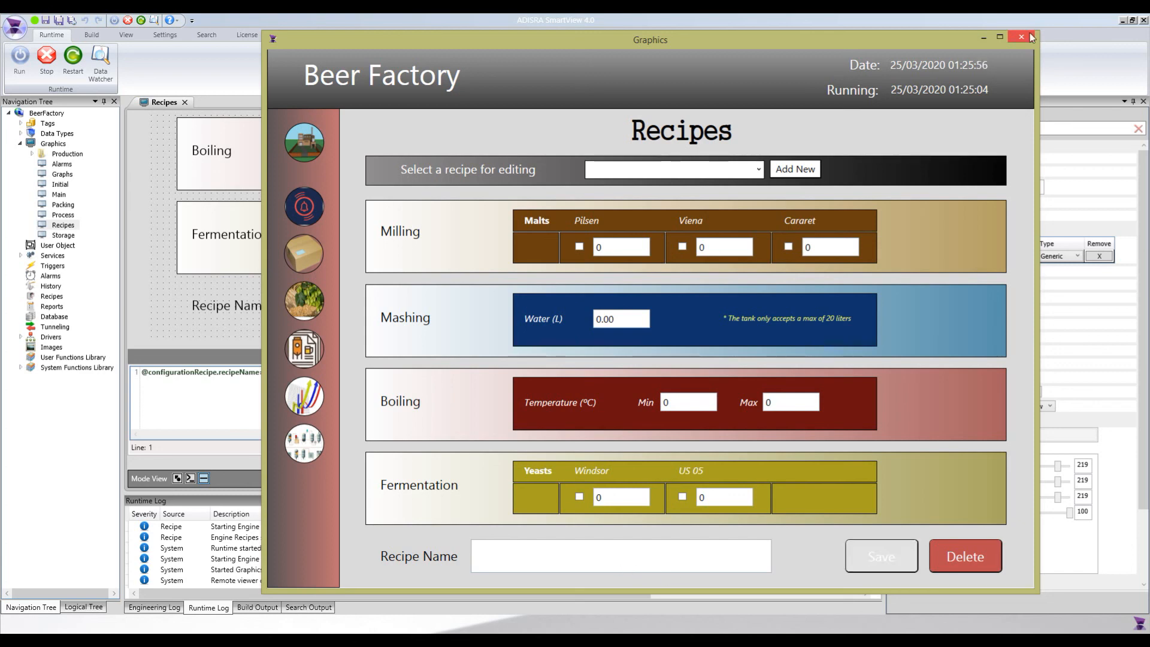
pyautogui.click(47, 57)
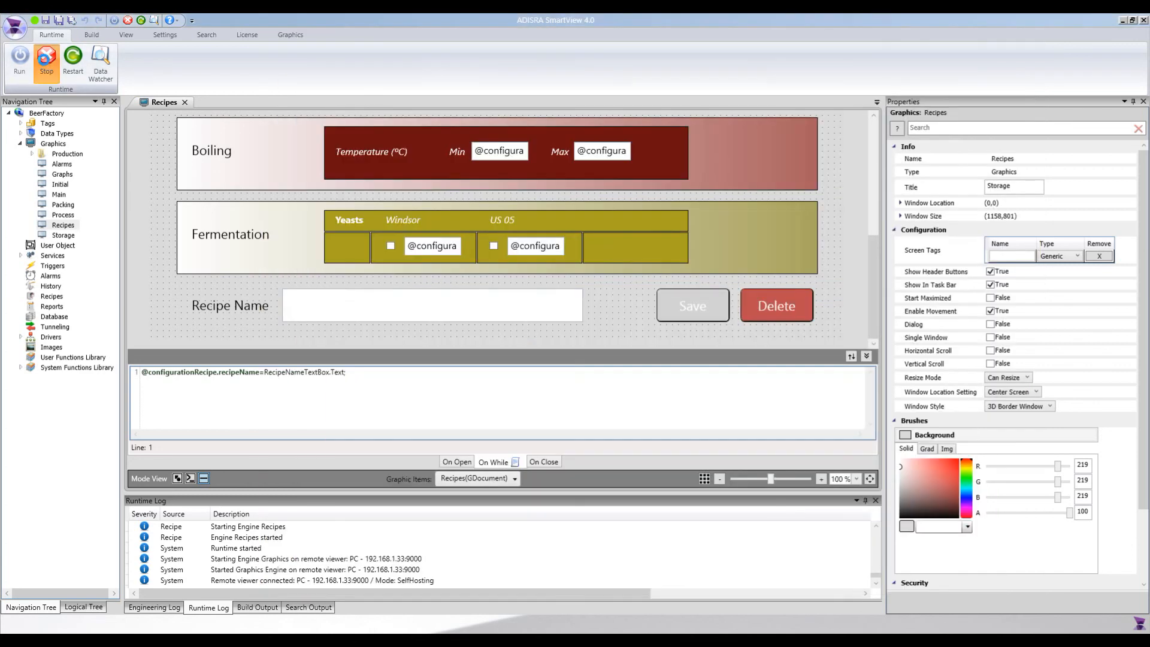